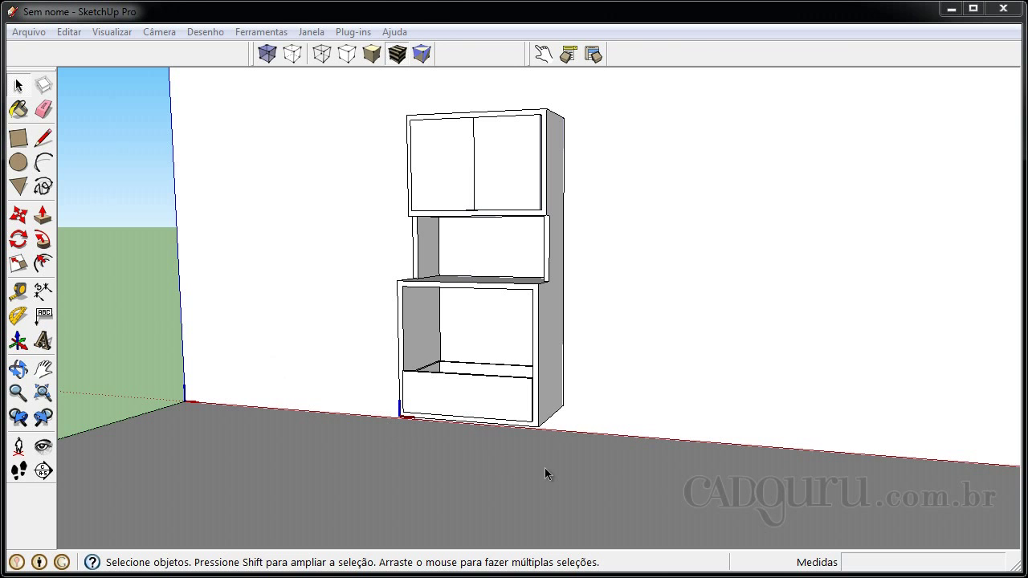
Step: Open the cabinet component for editing around its lower compartment
scroll(473, 396, up, 6)
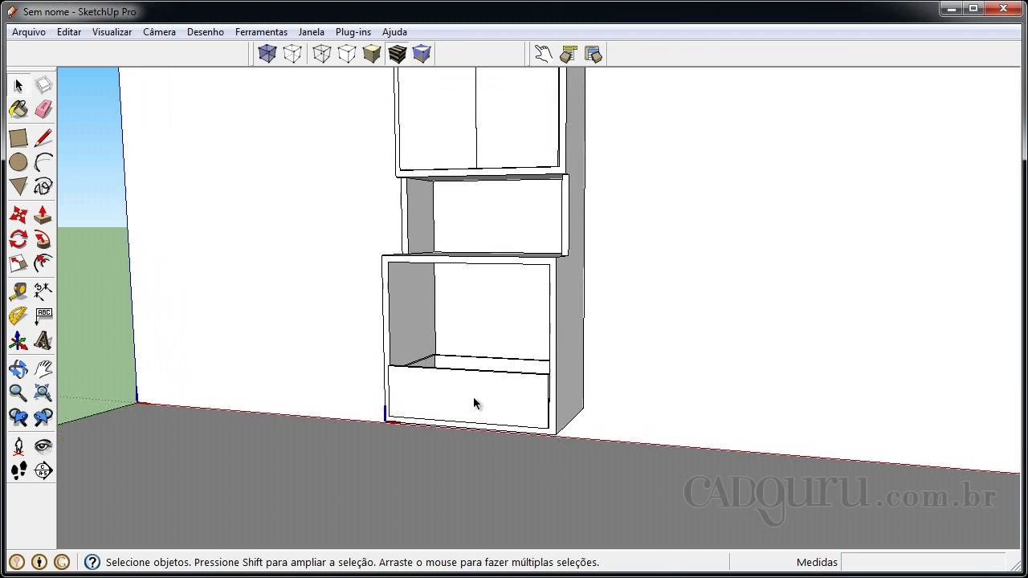
mouse_move(484, 403)
middle_down()
mouse_move(425, 411)
mouse_move(420, 422)
middle_up()
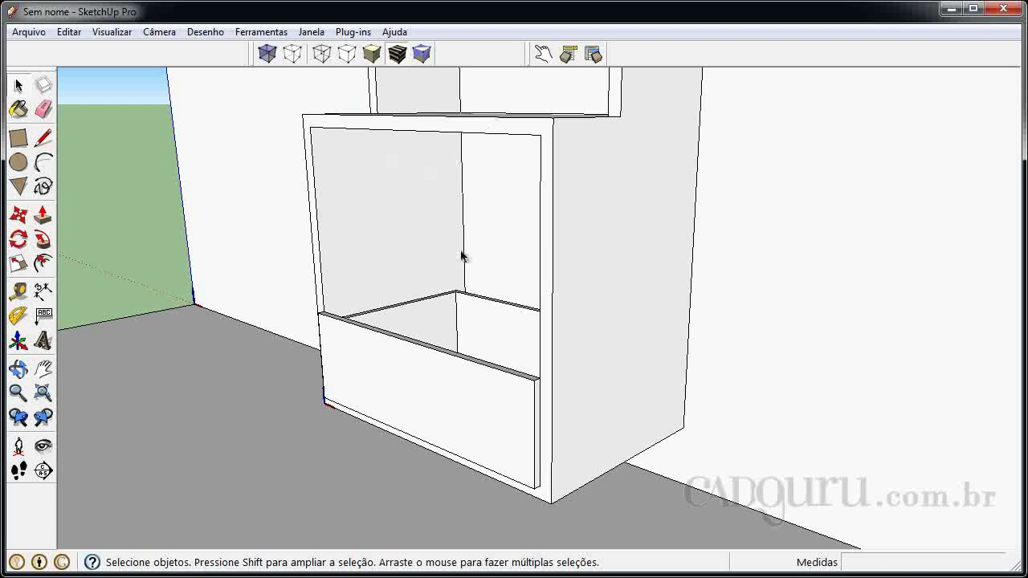
middle_drag(480, 401, 551, 375)
click(554, 417)
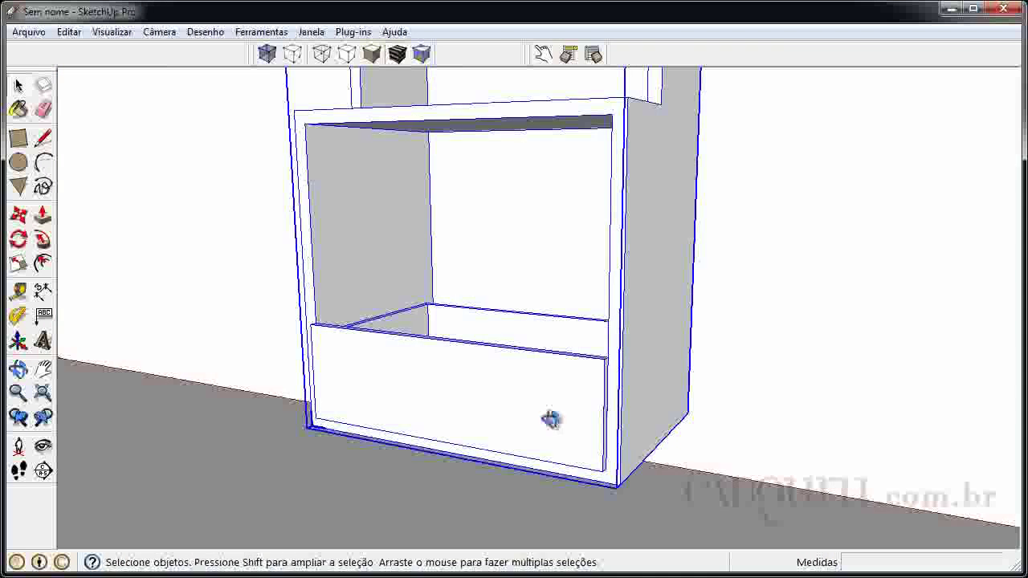
middle_drag(554, 418, 503, 405)
double_click(530, 436)
Step: Copy the bottom drawer straight up by its front's height, about 0.23 m, as a 2x array, and close the cabinet component
click(531, 441)
scroll(562, 462, up, 4)
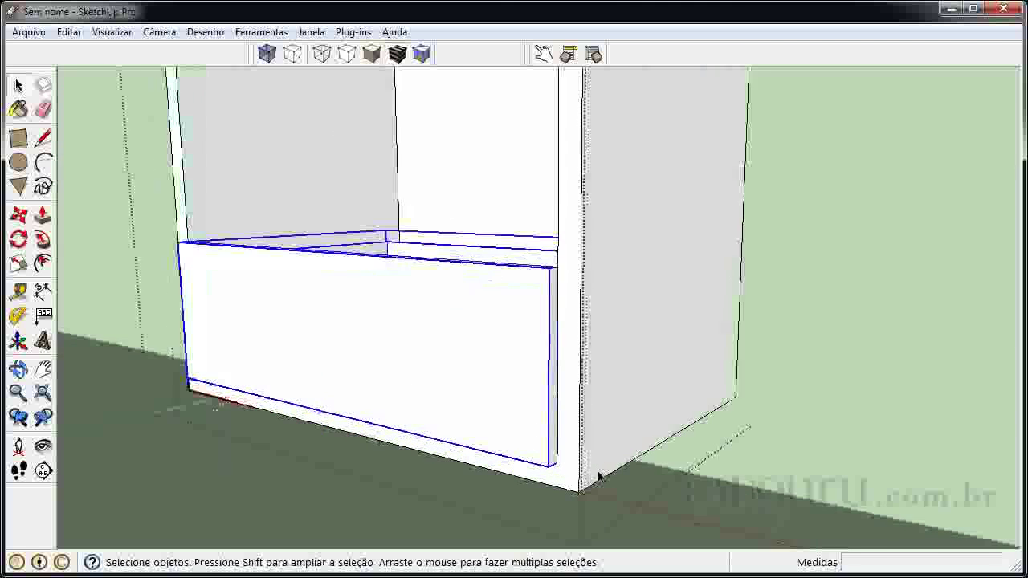
key(m)
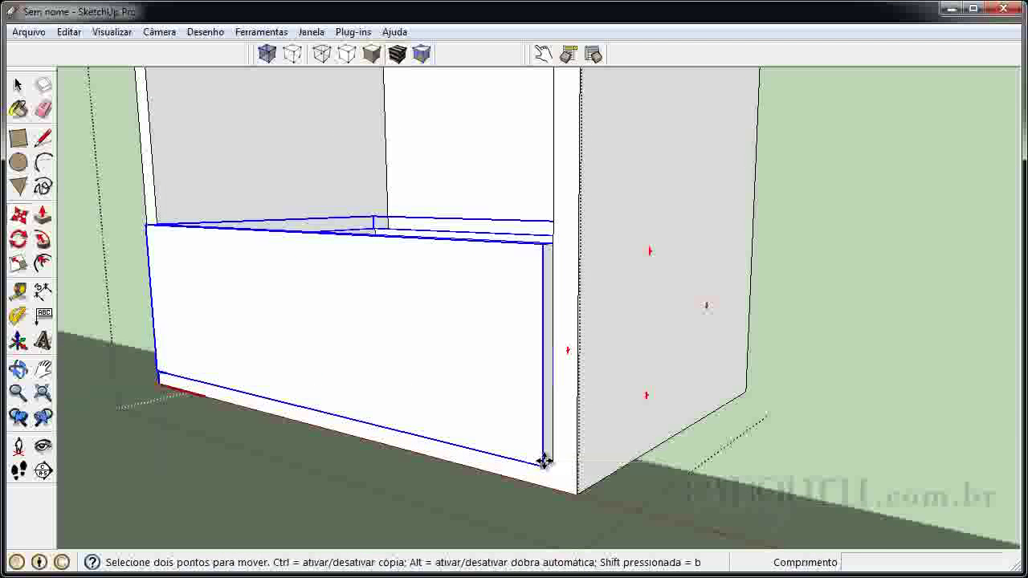
click(543, 461)
key(ctrl)
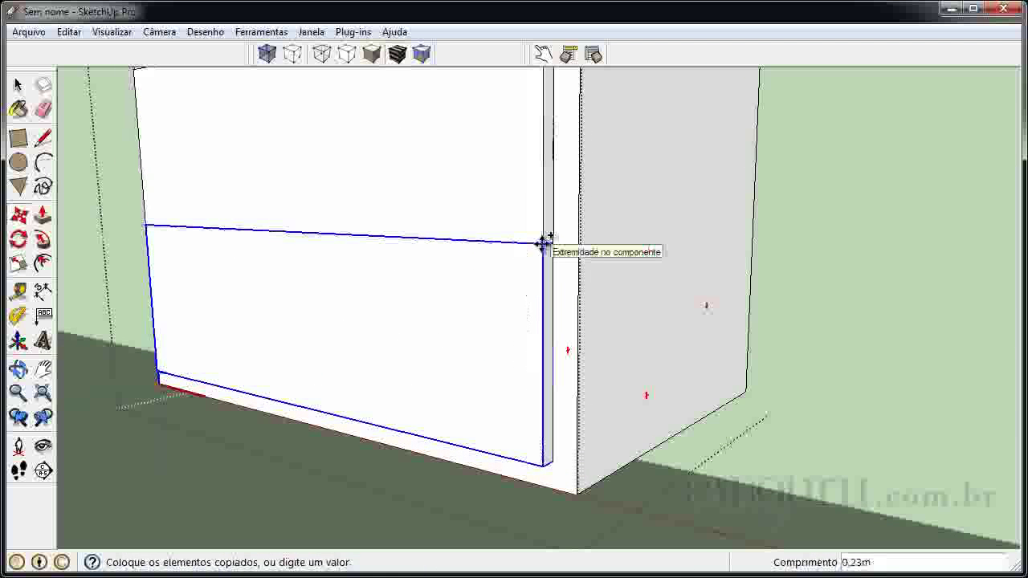
click(543, 243)
text(2x)
key(Return)
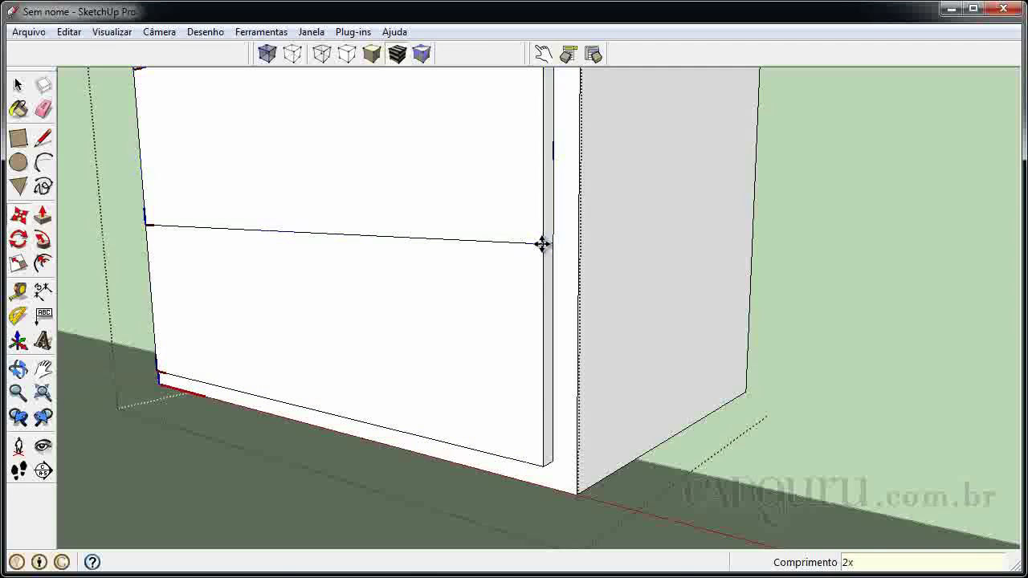
scroll(543, 244, down, 6)
middle_drag(569, 257, 615, 394)
middle_drag(514, 362, 571, 282)
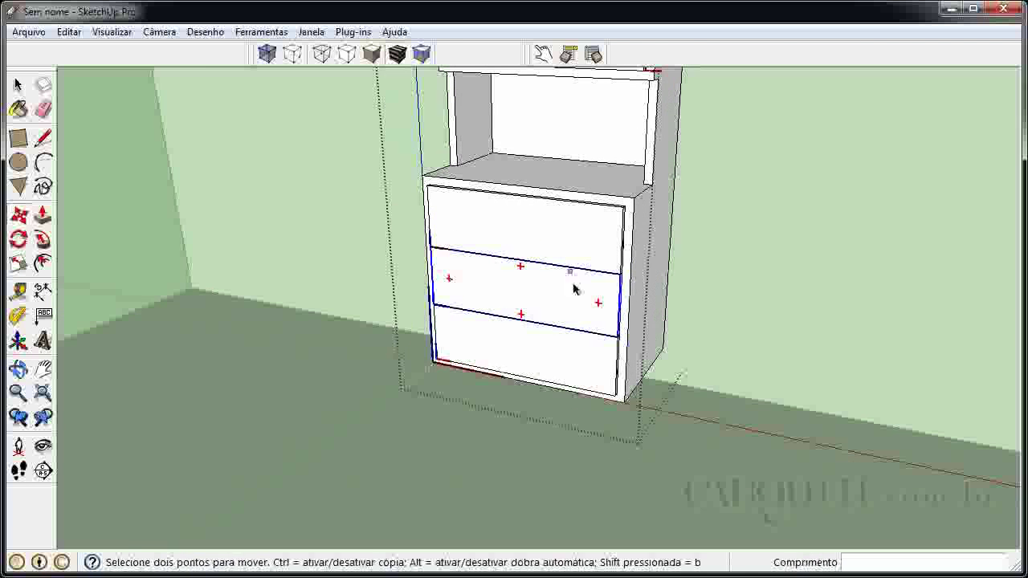
key(space)
key(Escape)
Step: Test the opening and closing of the three stacked drawers with the Interact tool
click(543, 54)
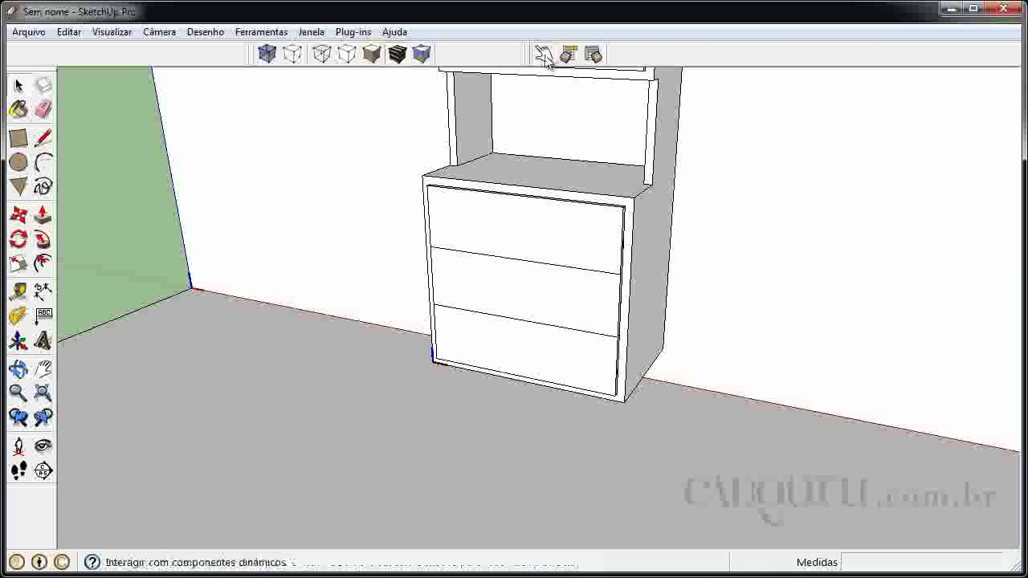
click(572, 225)
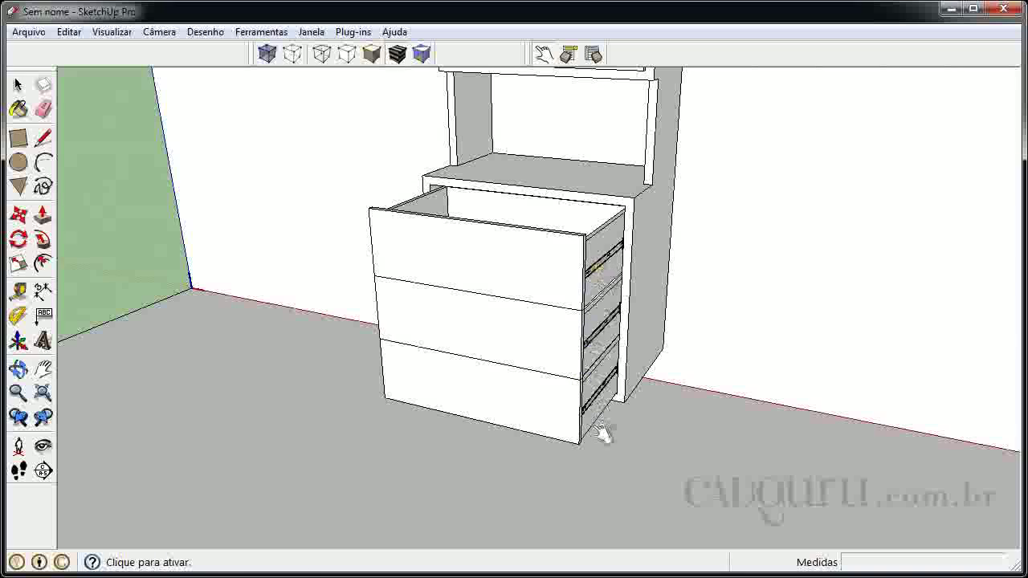
click(564, 290)
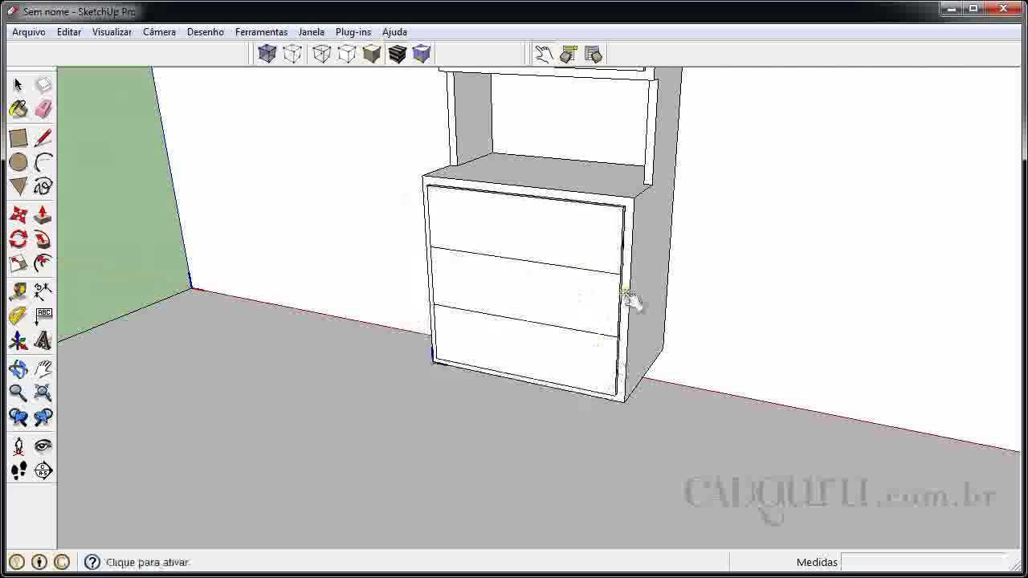
click(615, 254)
click(583, 291)
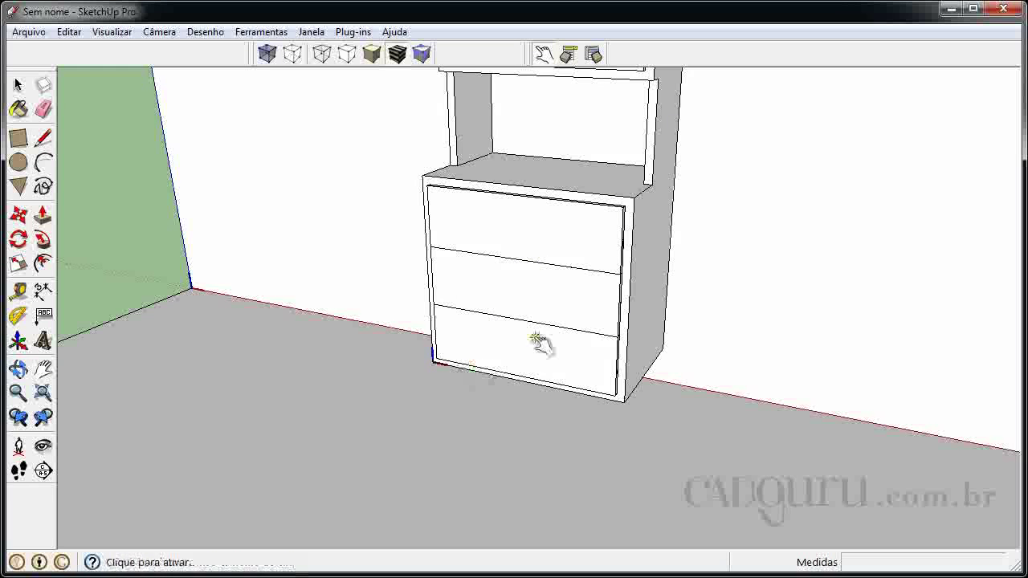
middle_drag(530, 336, 544, 298)
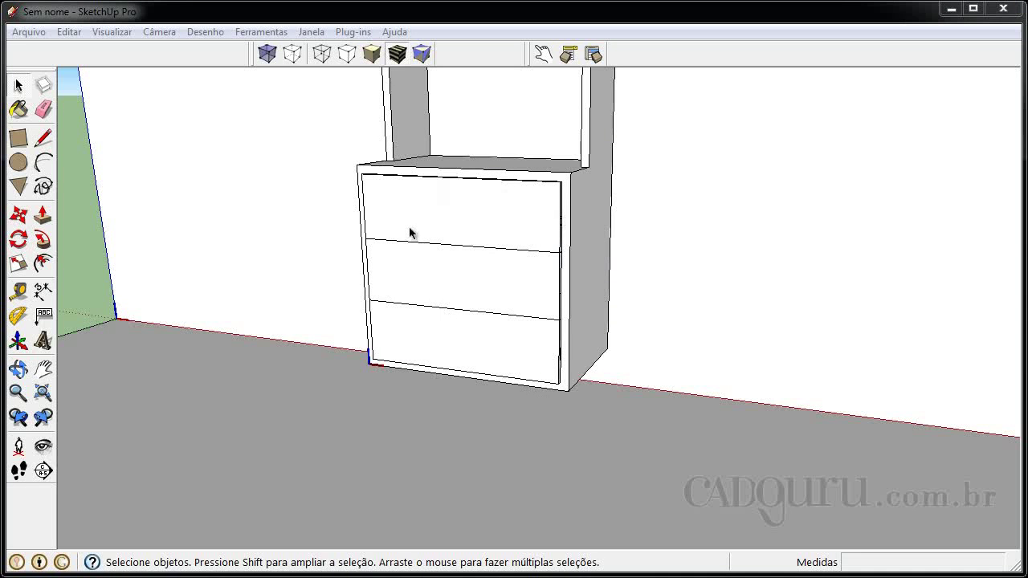
click(542, 57)
click(518, 246)
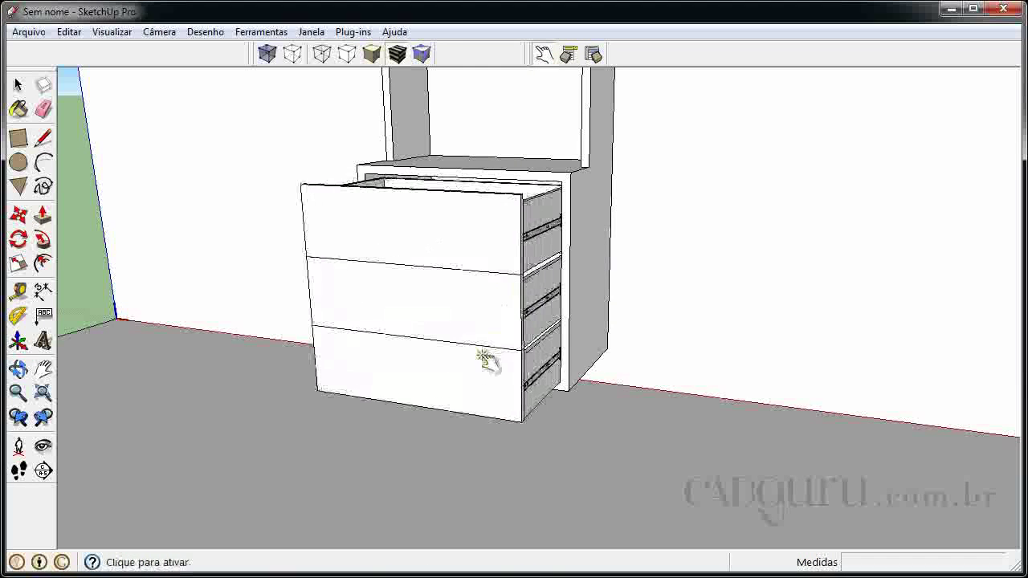
click(475, 318)
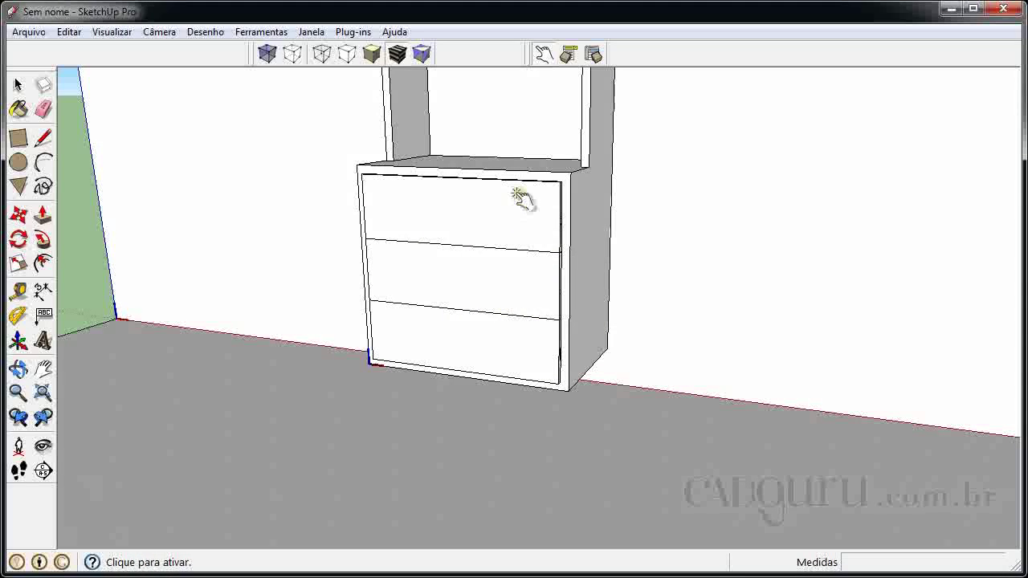
Step: Display the model's Outliner (Estrutura) and open and close the drawers once more
click(310, 32)
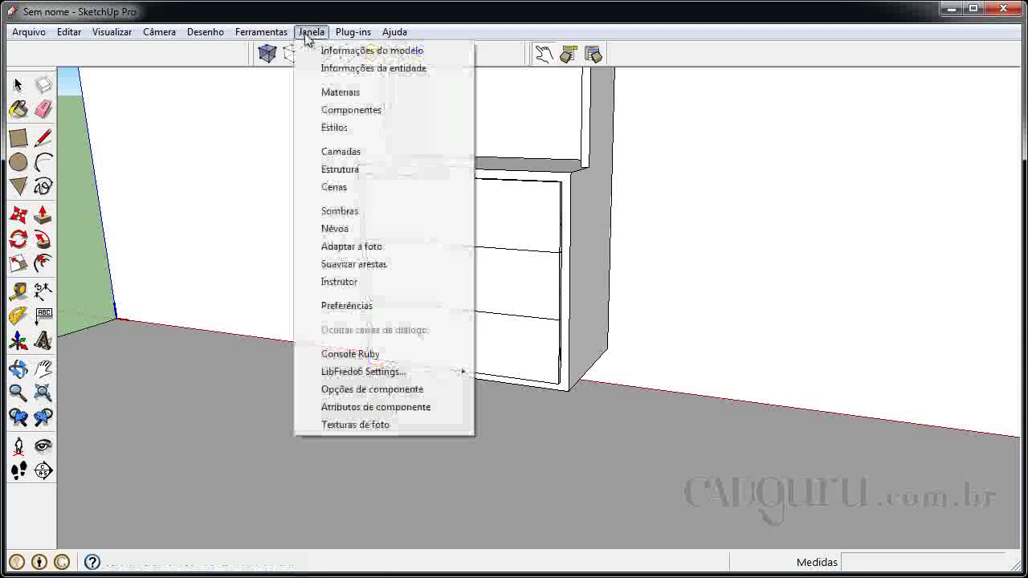
click(365, 168)
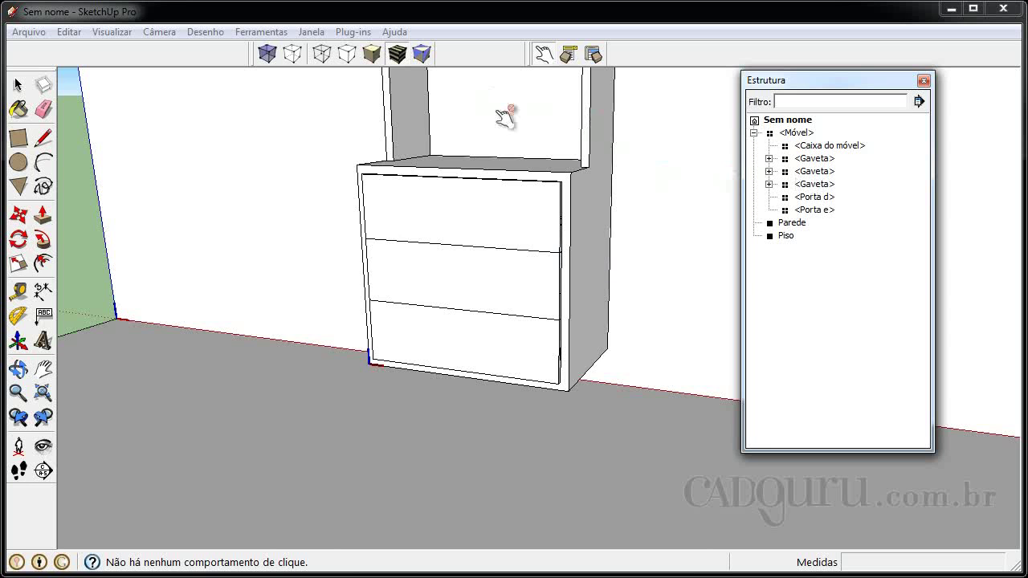
click(514, 225)
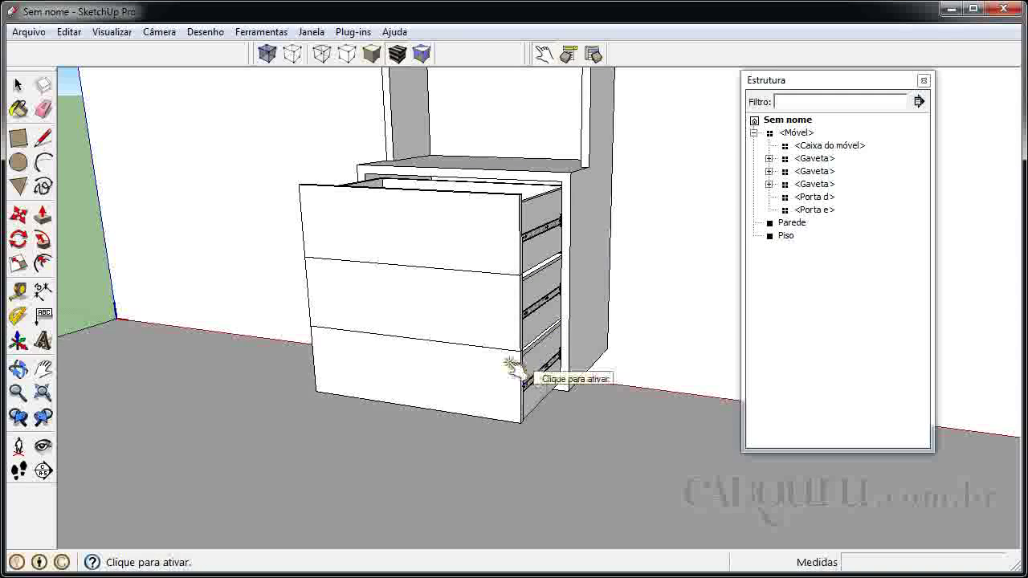
click(494, 338)
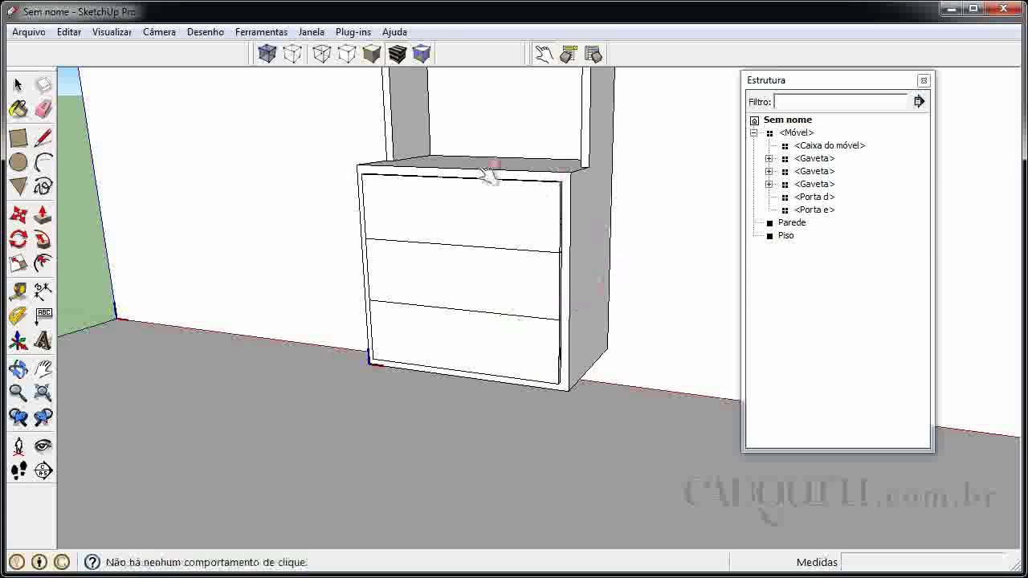
Step: Explode the bottom drawer component in the Outliner and regroup its parts as a new component named Gaveta 1
click(814, 158)
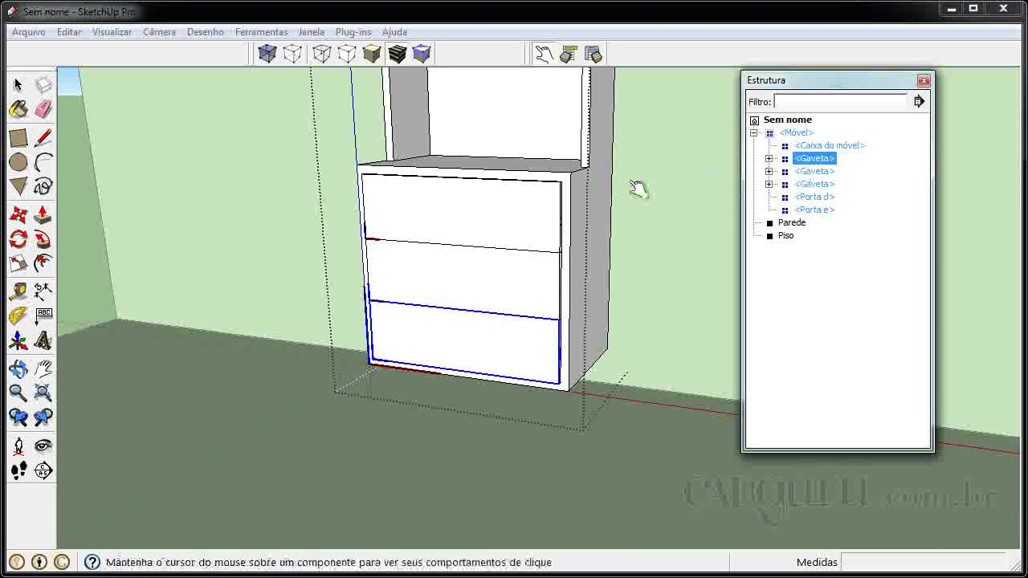
right_click(818, 162)
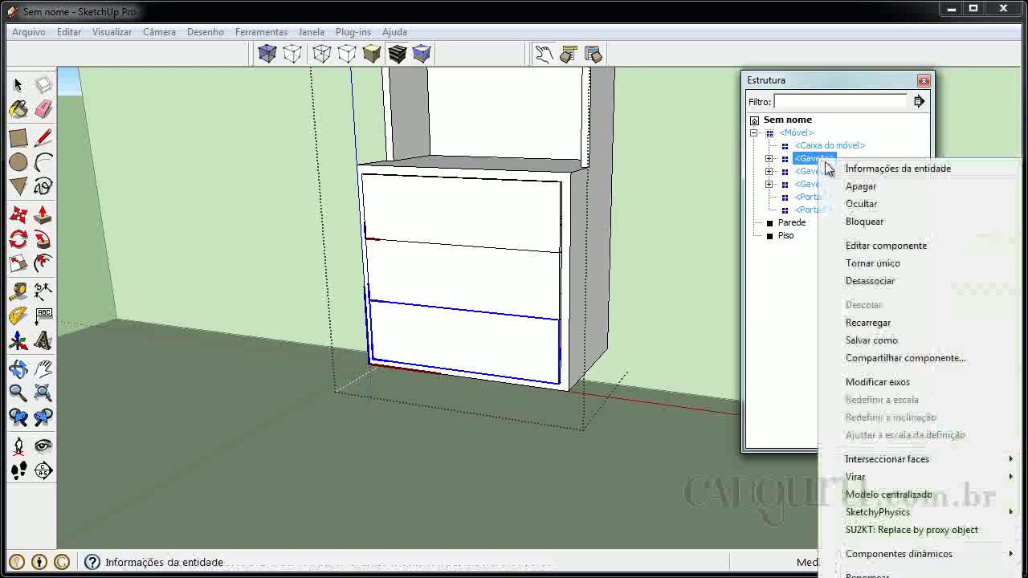
click(887, 282)
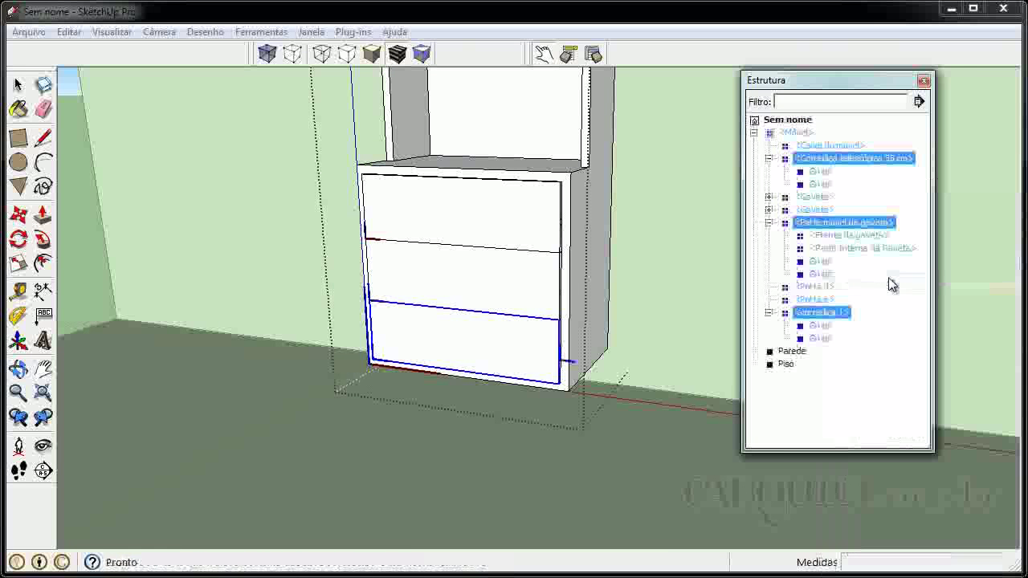
right_click(495, 354)
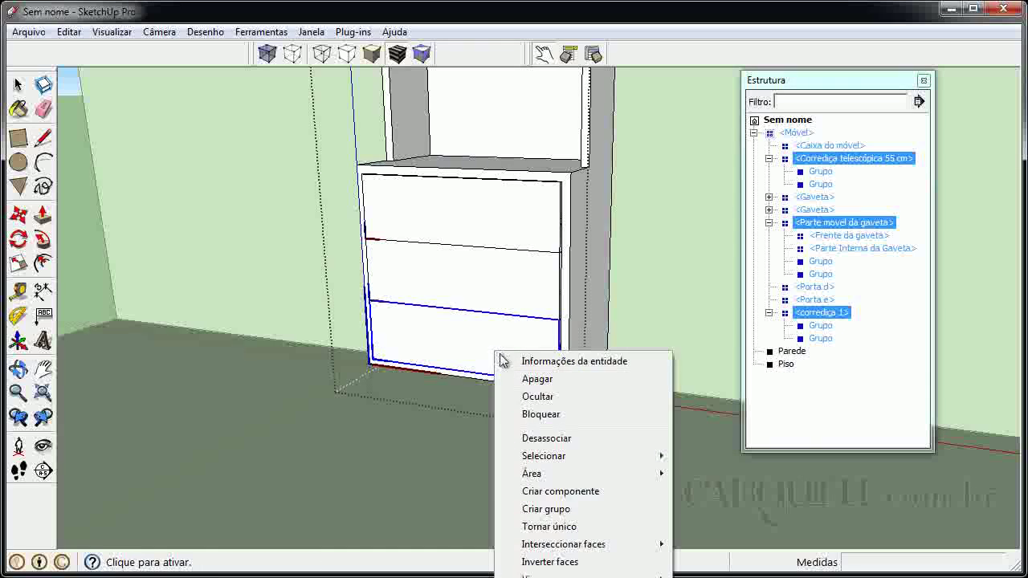
click(601, 492)
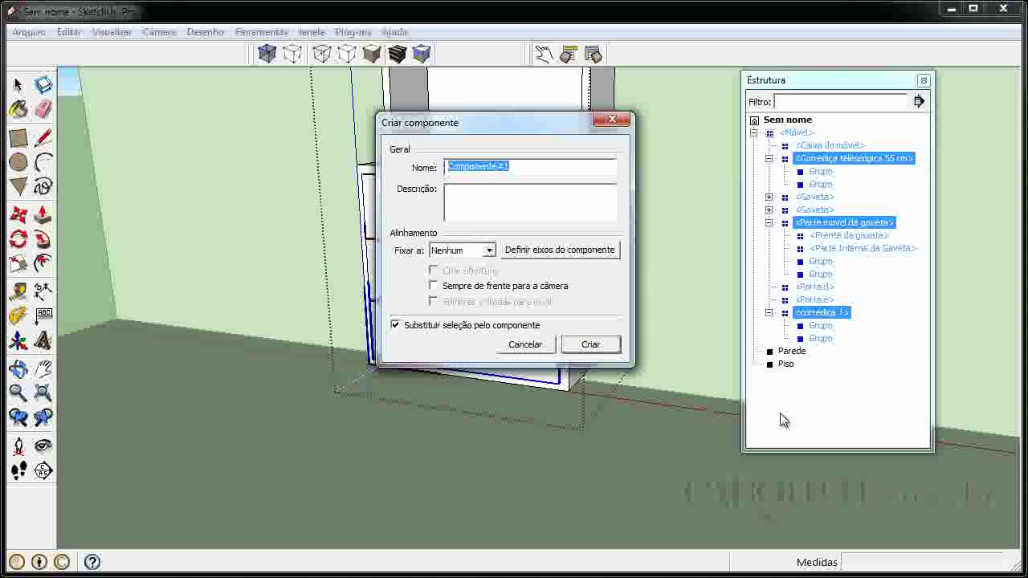
text(Gave)
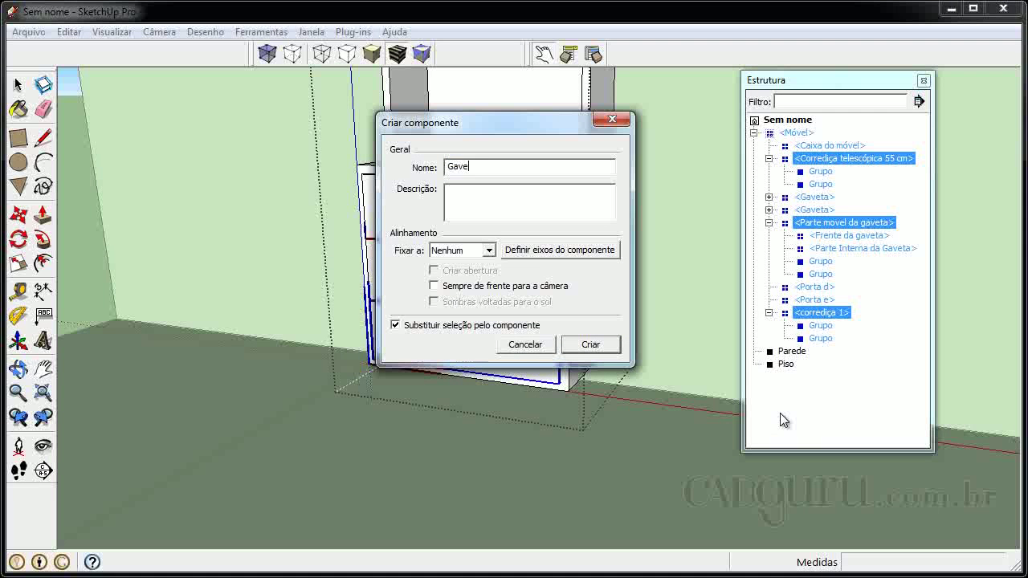
text(ta 1)
click(590, 345)
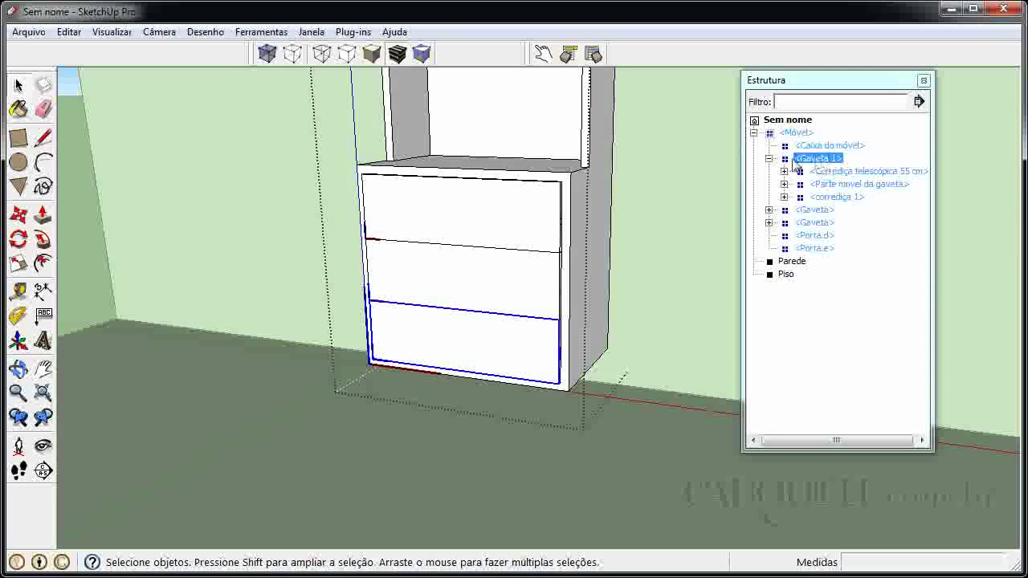
click(769, 159)
Step: Explode the middle drawer component in the Outliner and regroup its parts as a new component named Gaveta 2
click(816, 171)
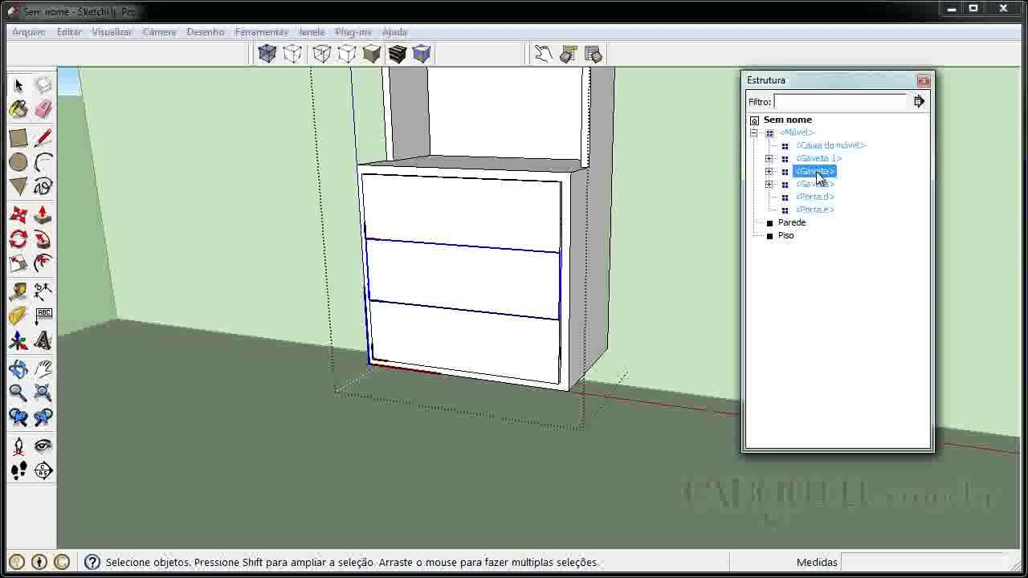
right_click(813, 177)
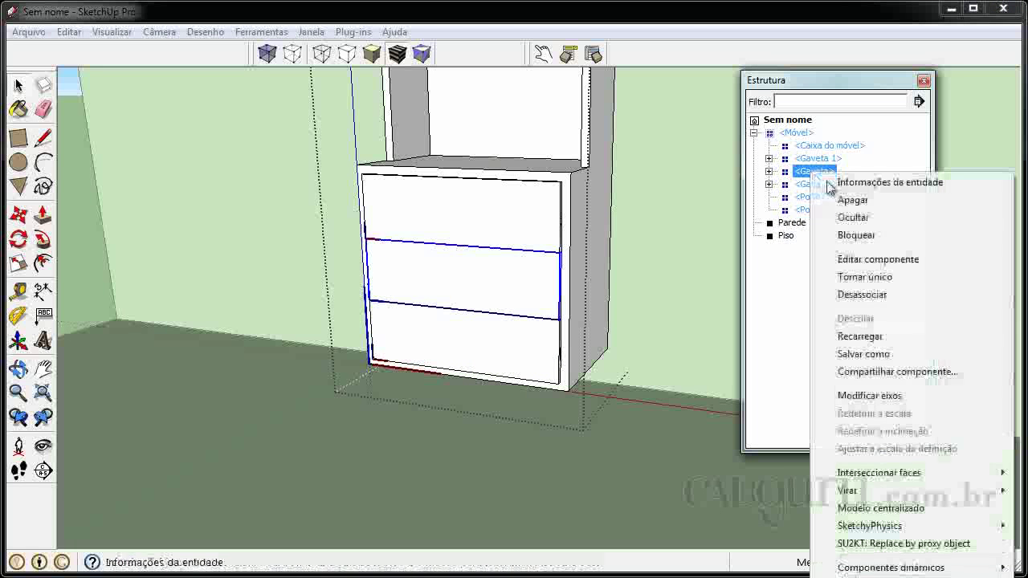
click(892, 297)
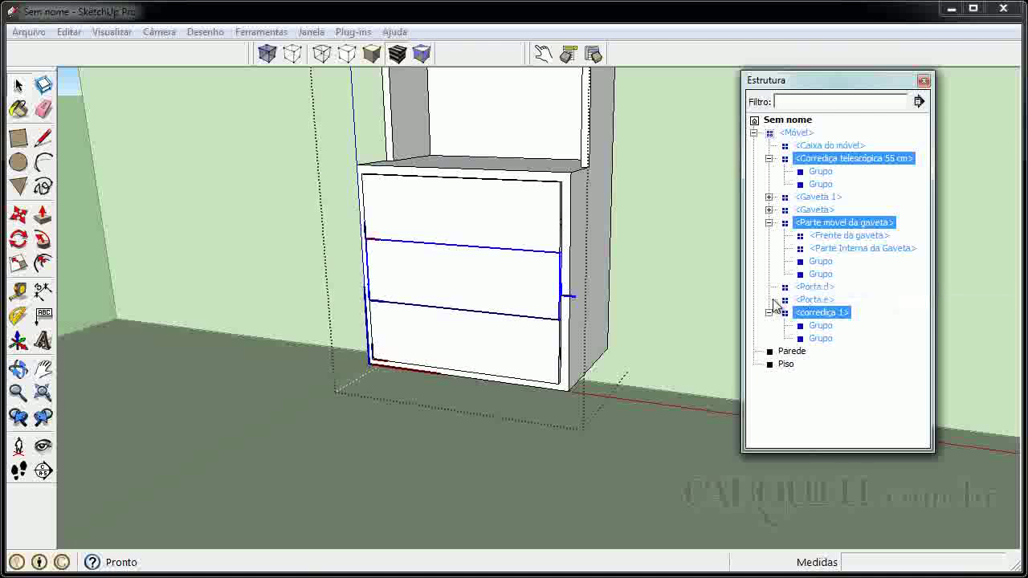
right_click(811, 229)
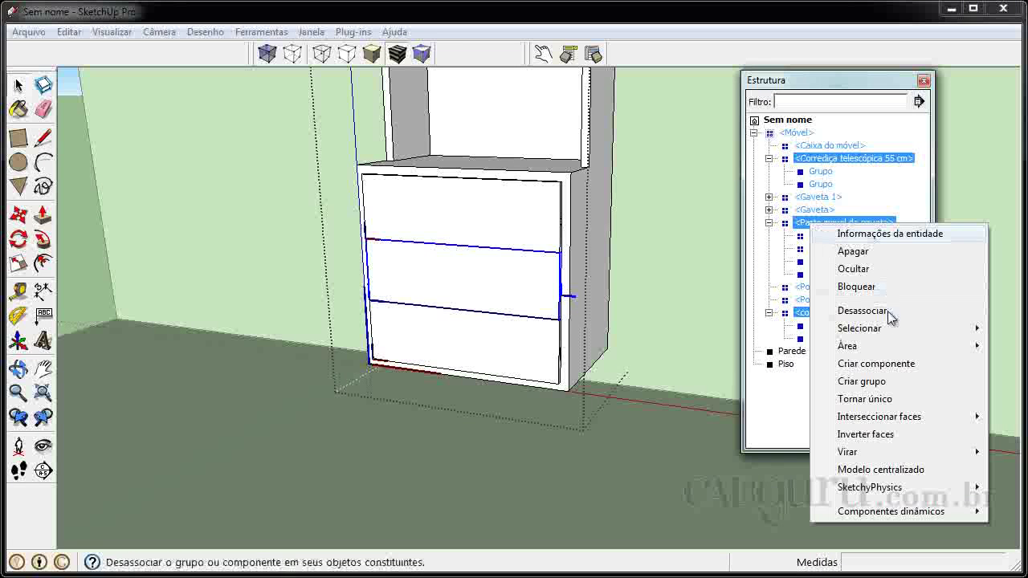
click(899, 367)
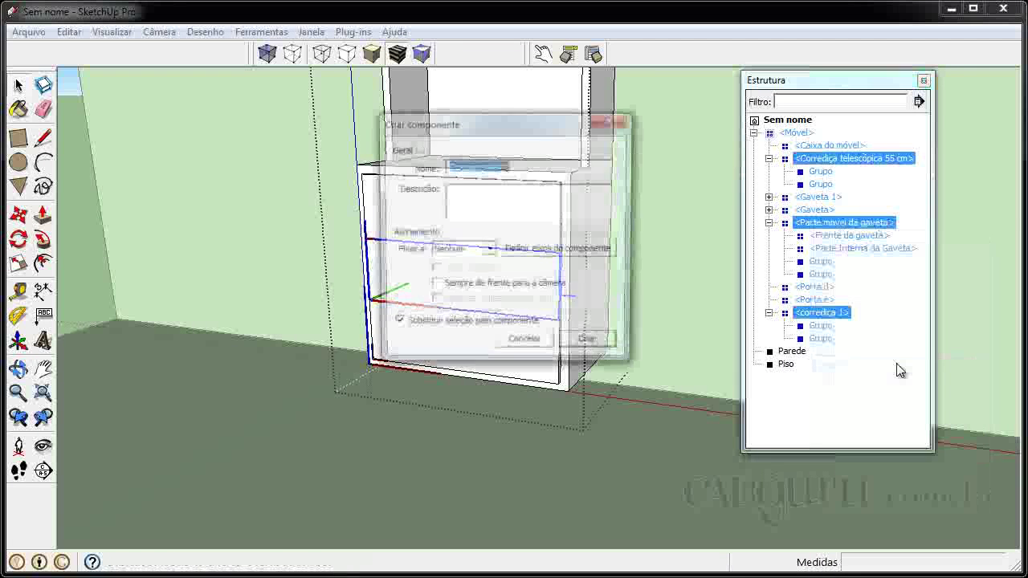
text(Gav)
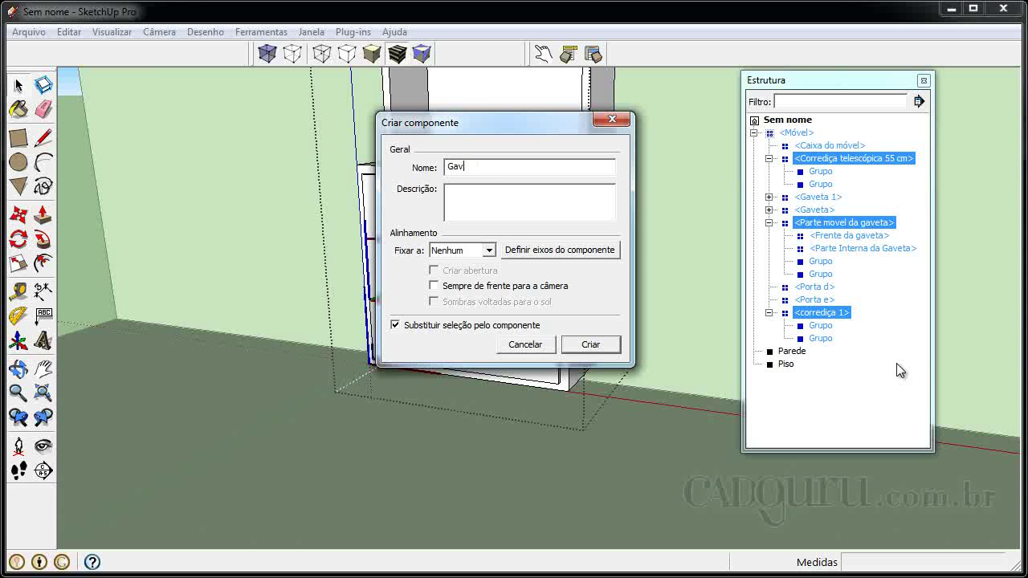
text(eta 2)
click(607, 345)
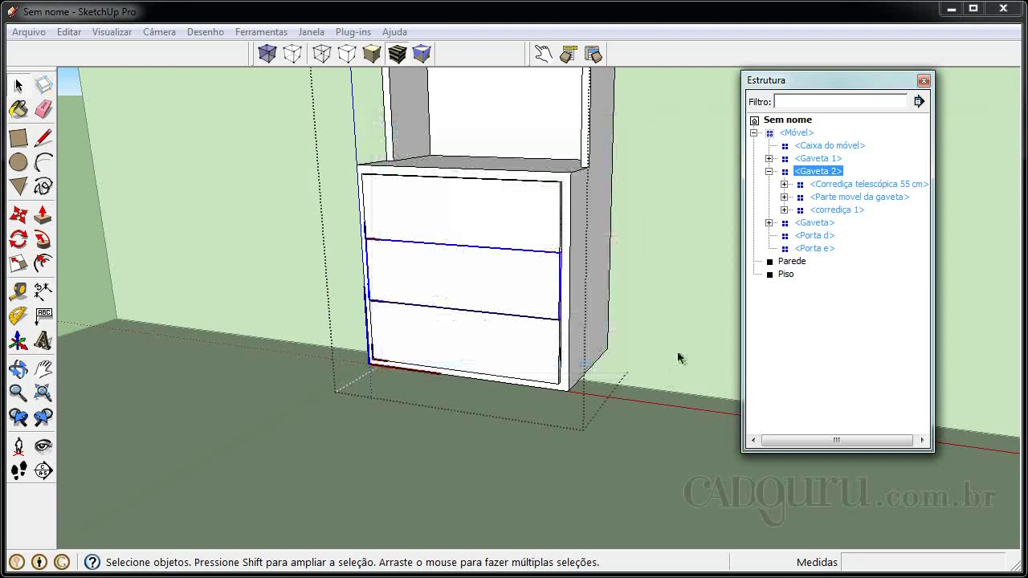
click(768, 171)
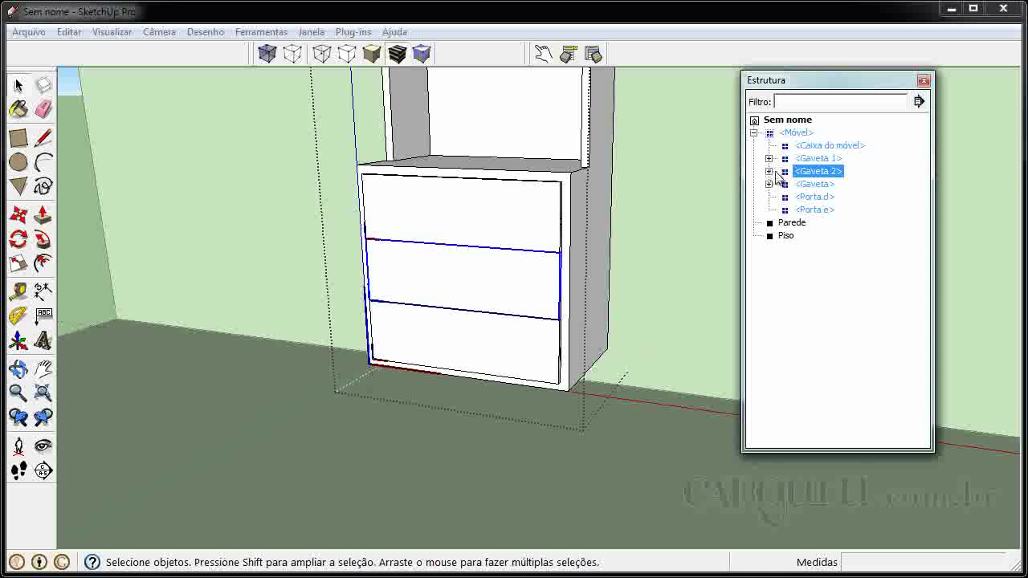
Step: Explode the top drawer component in the Outliner and regroup its parts as a new component named Gaveta 3
click(815, 184)
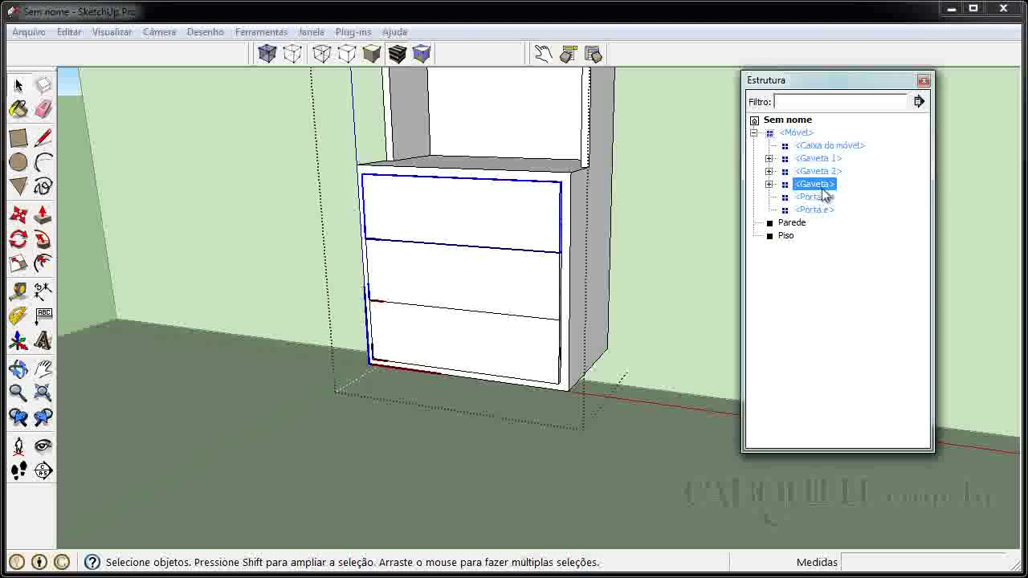
right_click(821, 186)
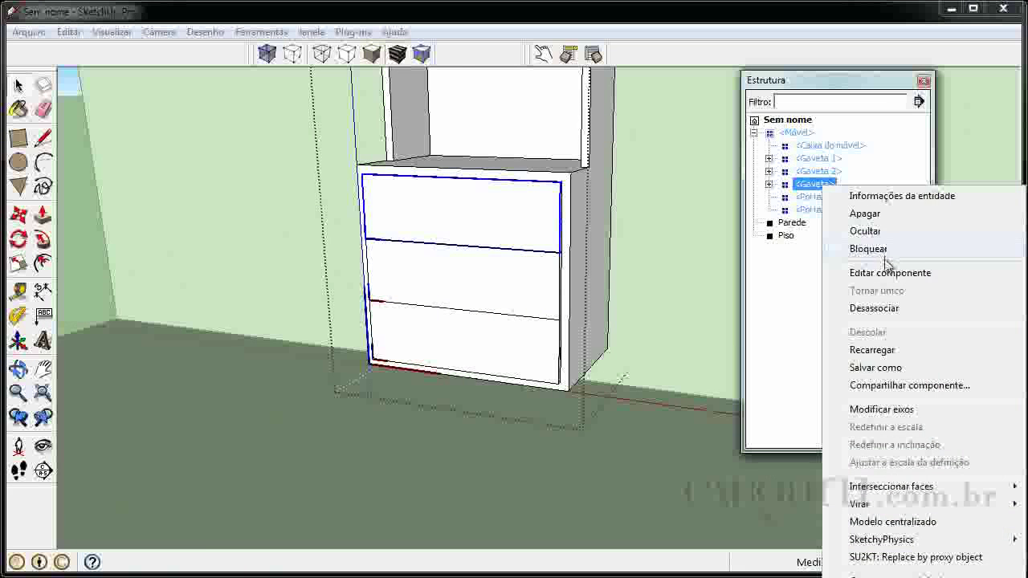
click(872, 308)
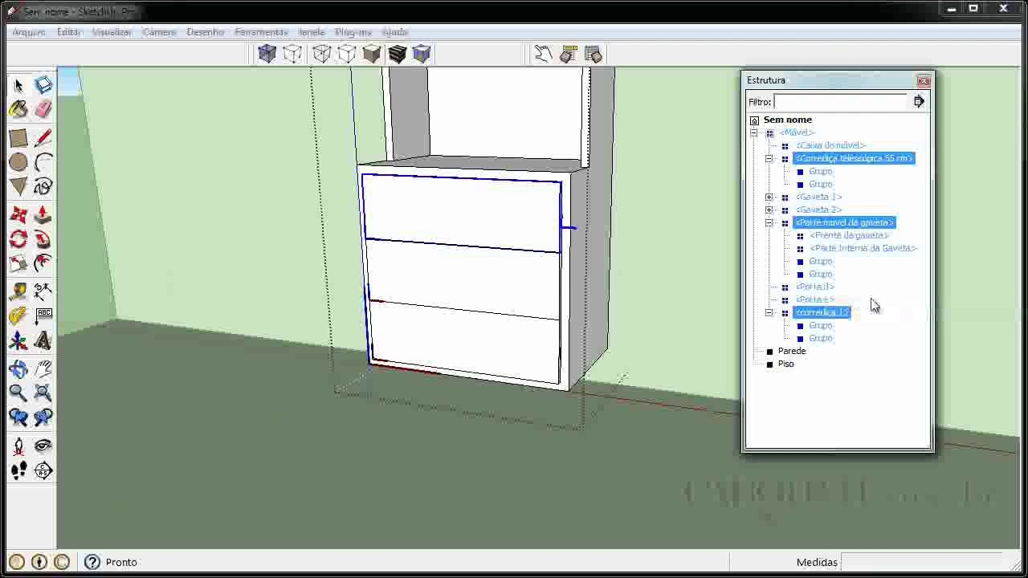
right_click(803, 231)
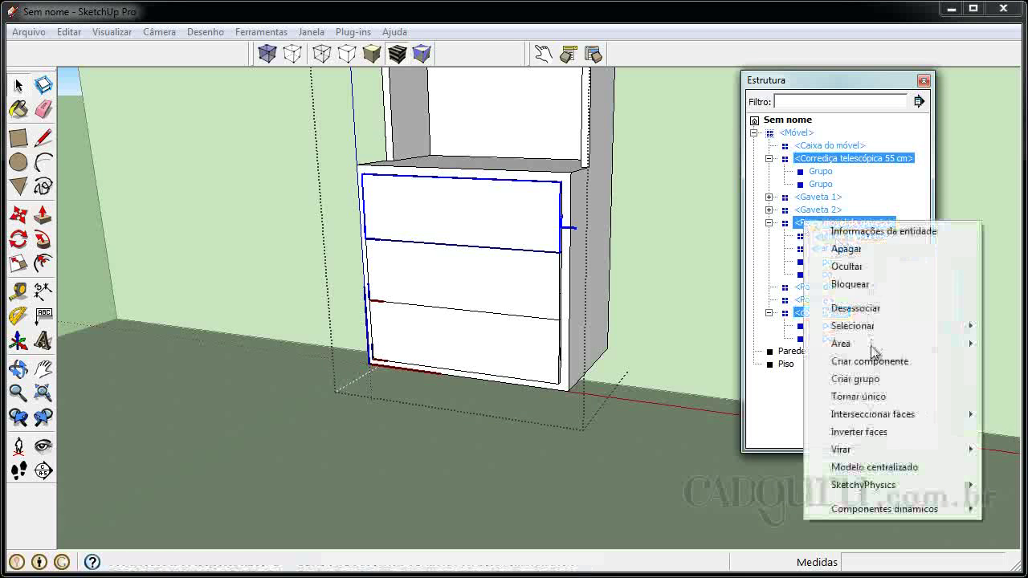
click(876, 361)
text(Gavteta)
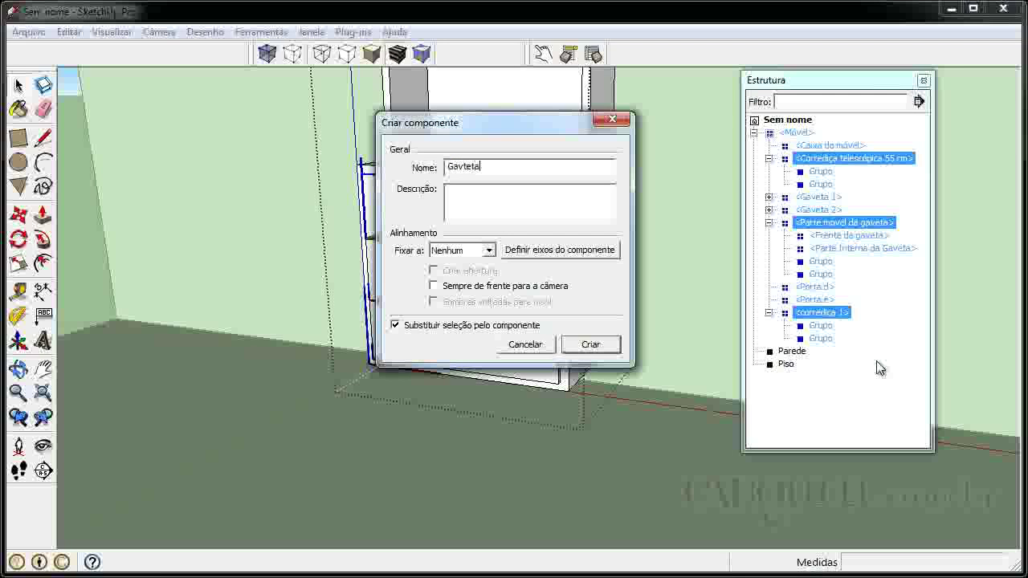
key(BackSpace)
key(BackSpace)
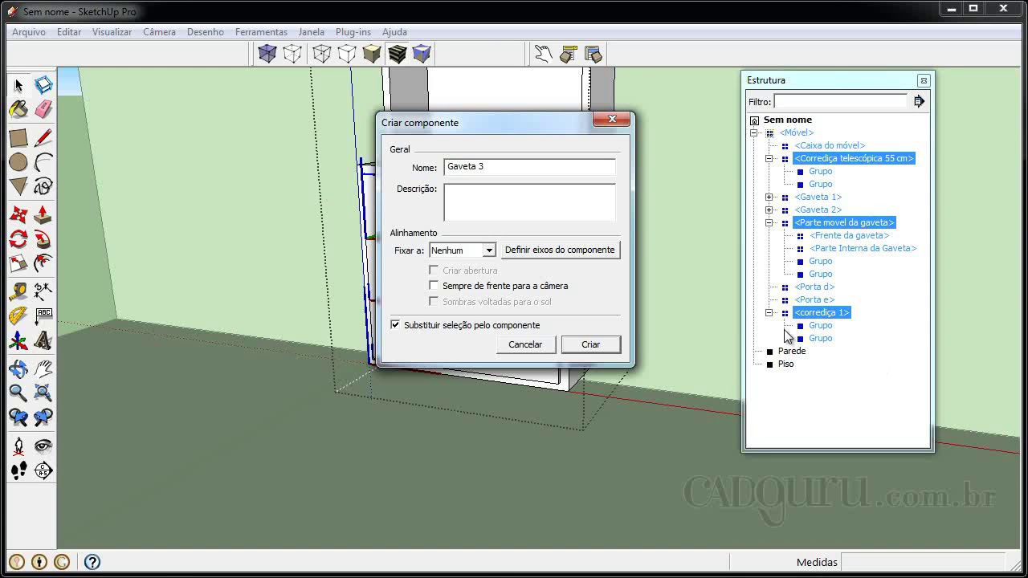
click(604, 344)
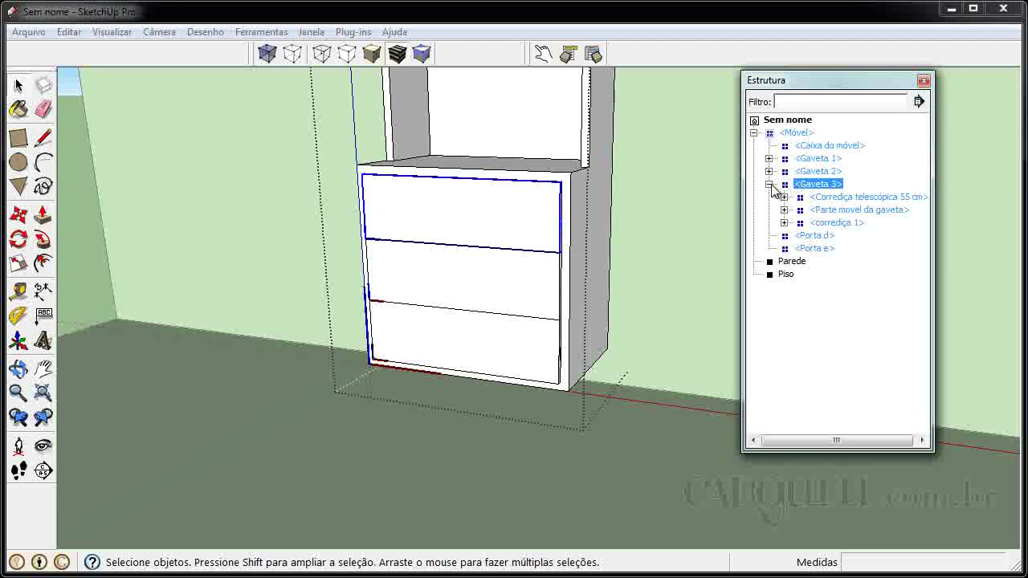
click(768, 185)
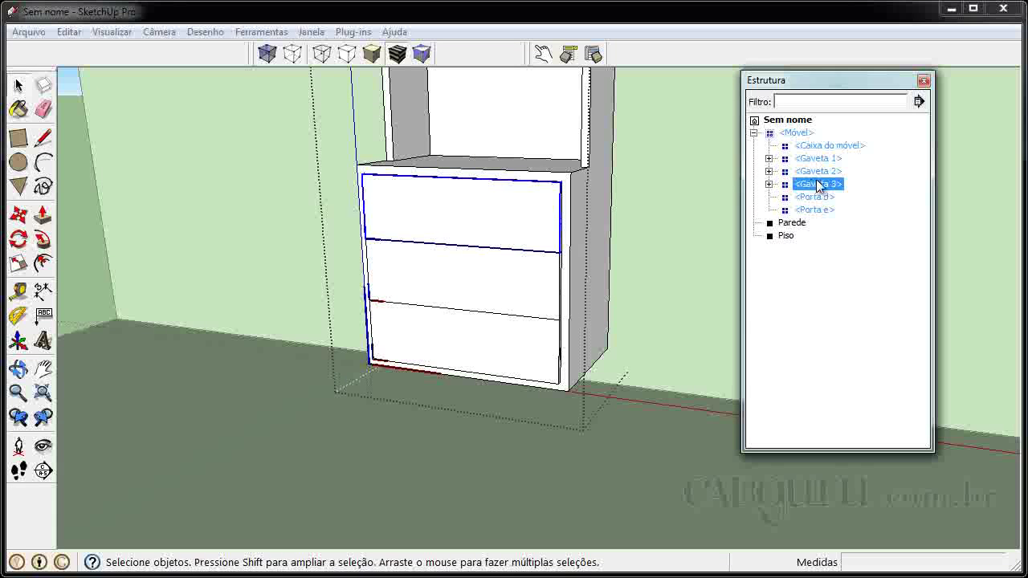
Step: Examine the parts inside the Gaveta 2 component in the Outliner, highlighting its moving part and the whole component
click(769, 172)
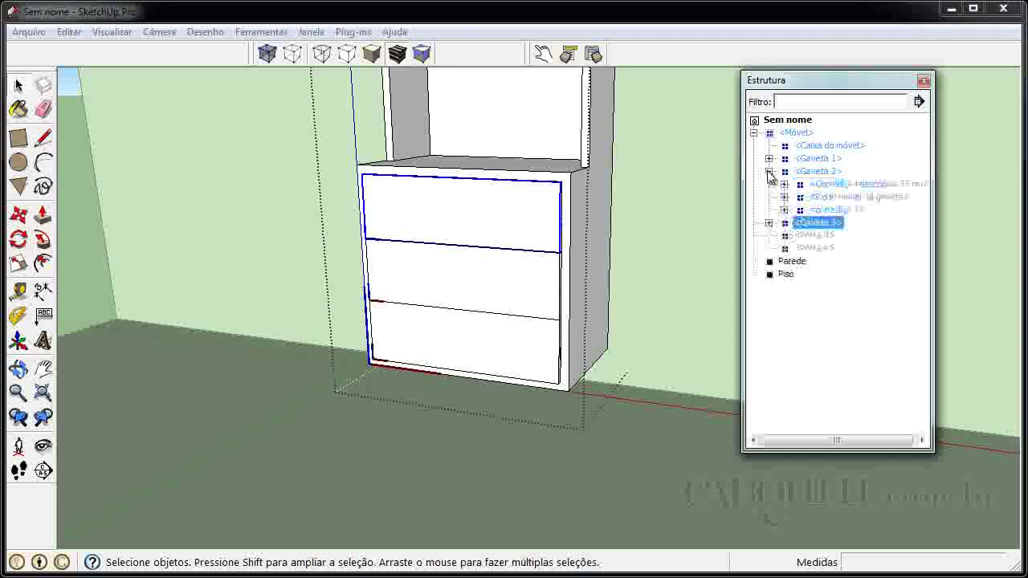
click(856, 198)
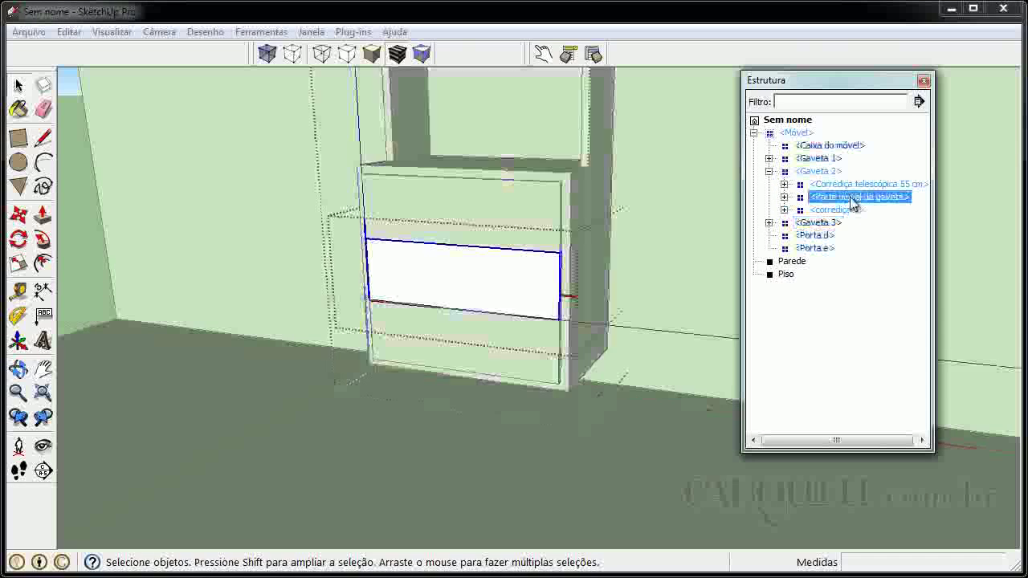
click(817, 171)
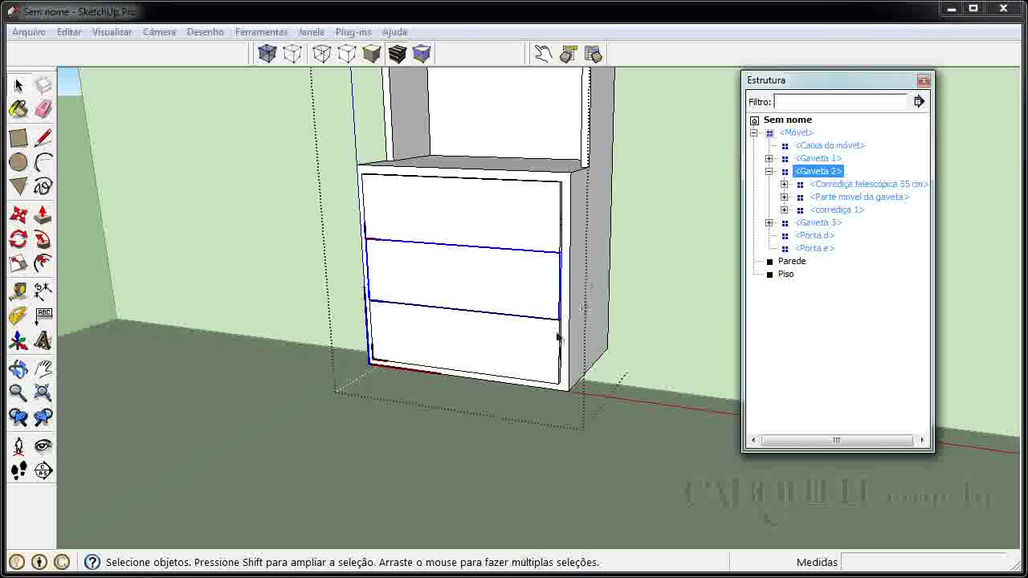
Step: Test the top, middle and bottom drawers one at a time with the Interact tool, opening and closing each
click(543, 53)
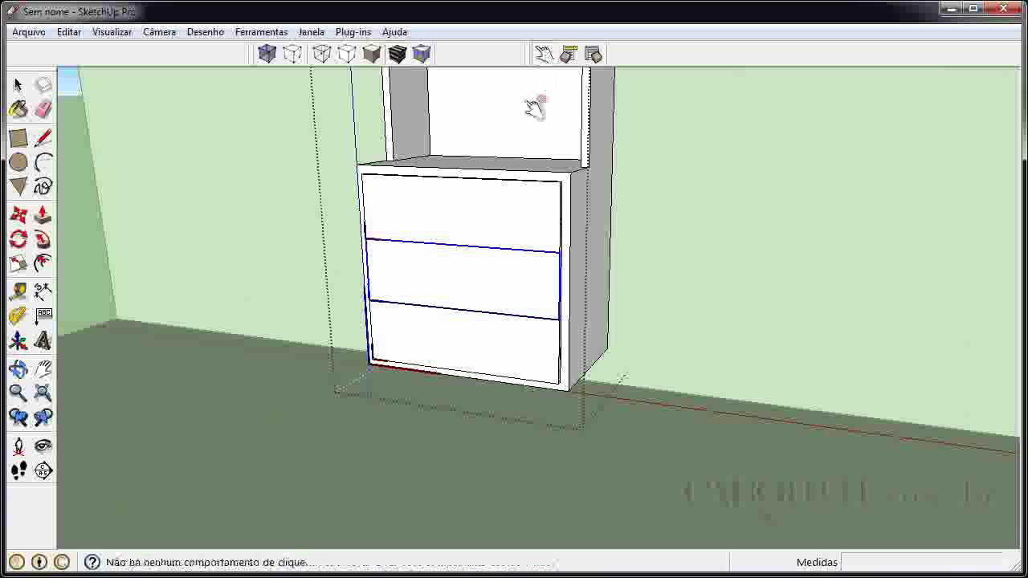
click(520, 210)
click(454, 243)
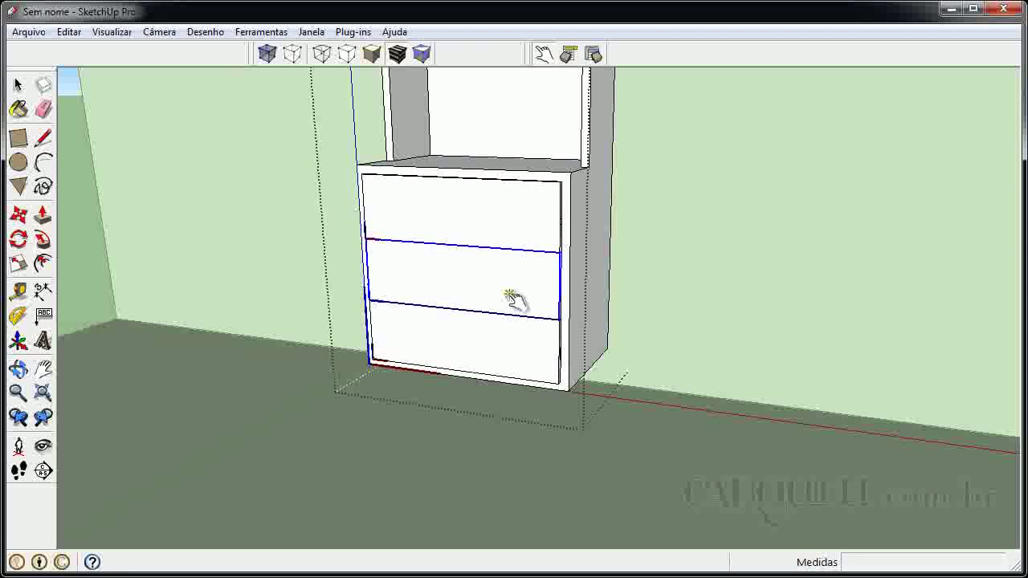
click(512, 302)
click(488, 362)
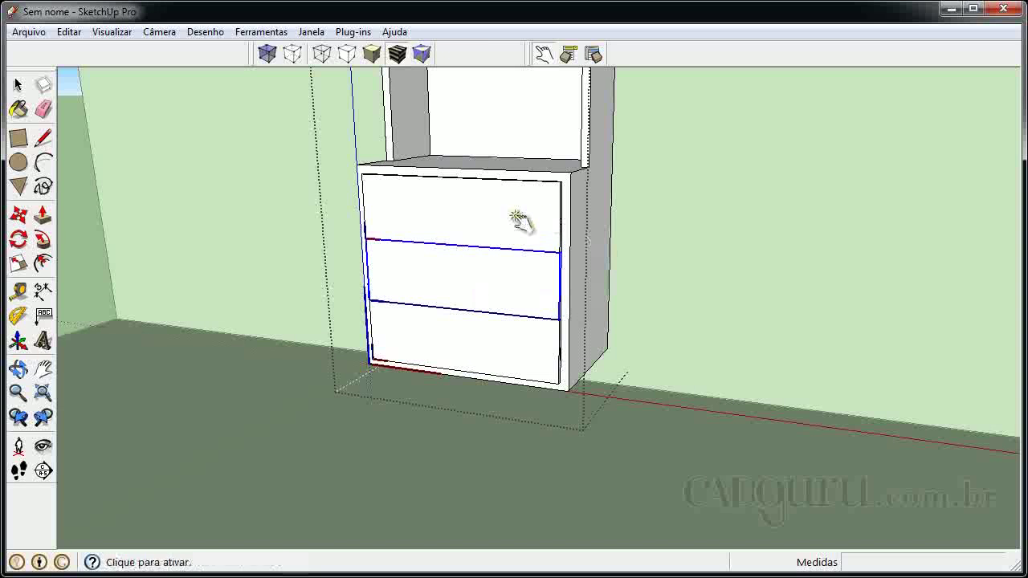
click(509, 355)
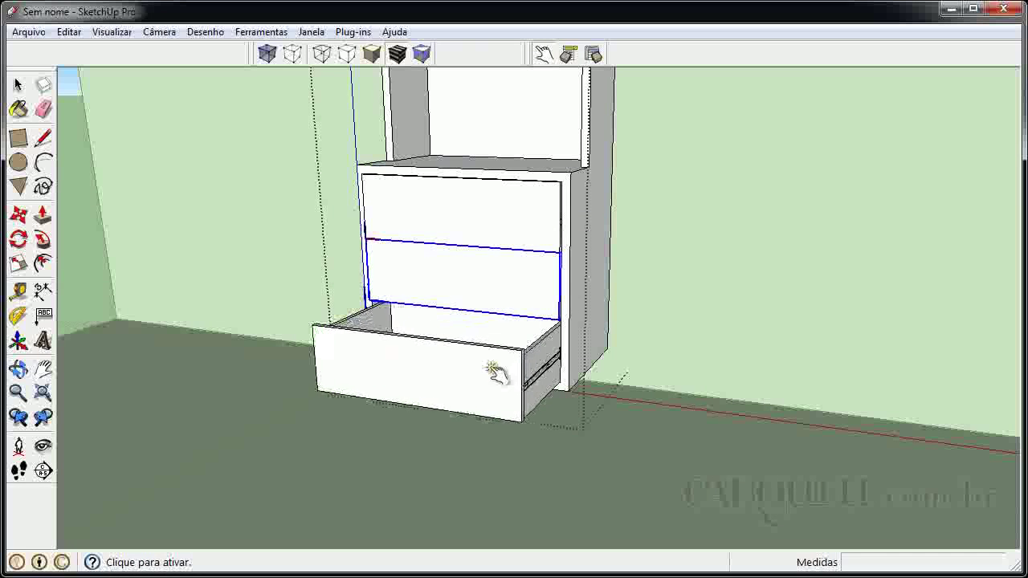
click(489, 381)
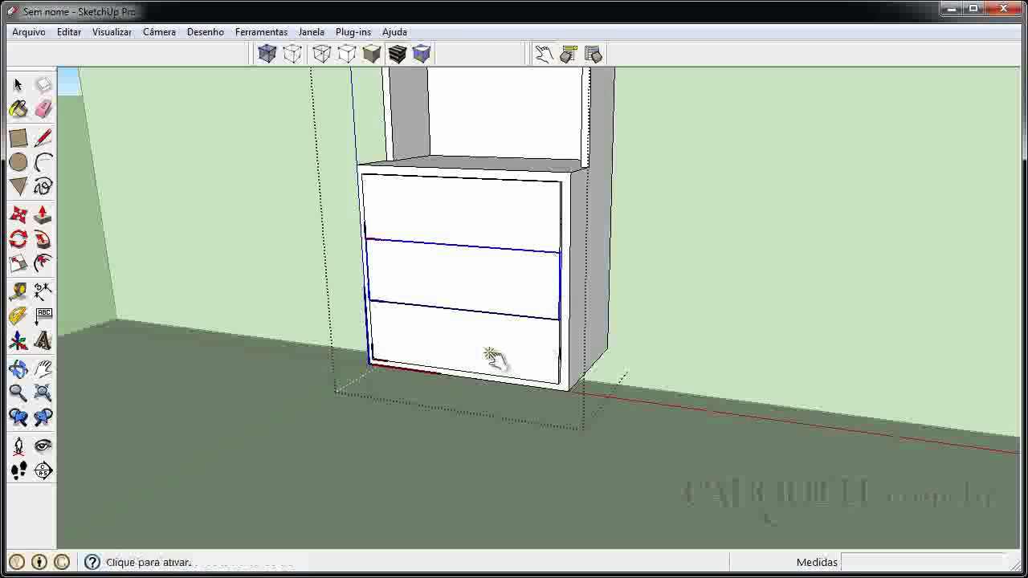
scroll(484, 343, up, 2)
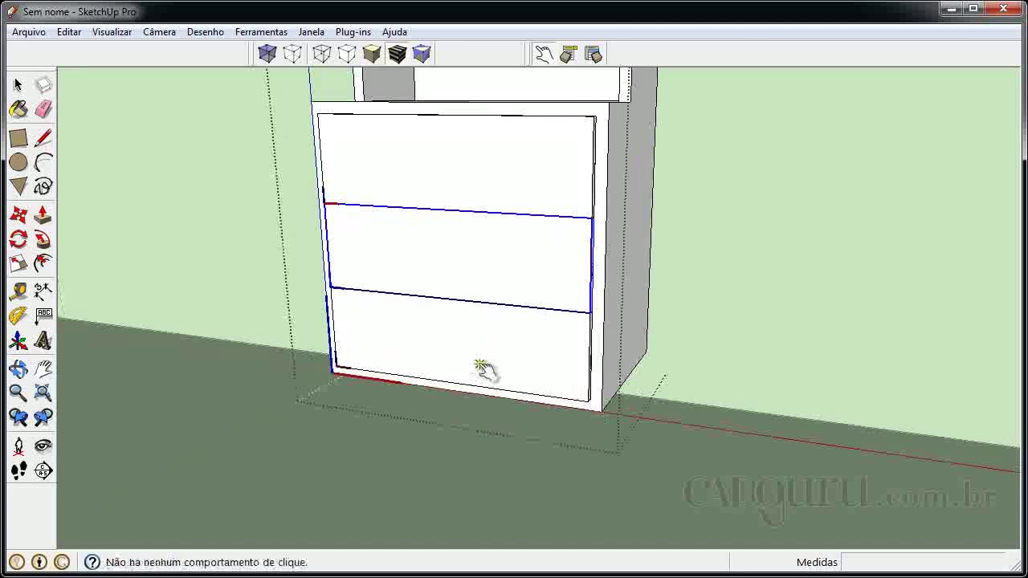
click(482, 367)
click(496, 379)
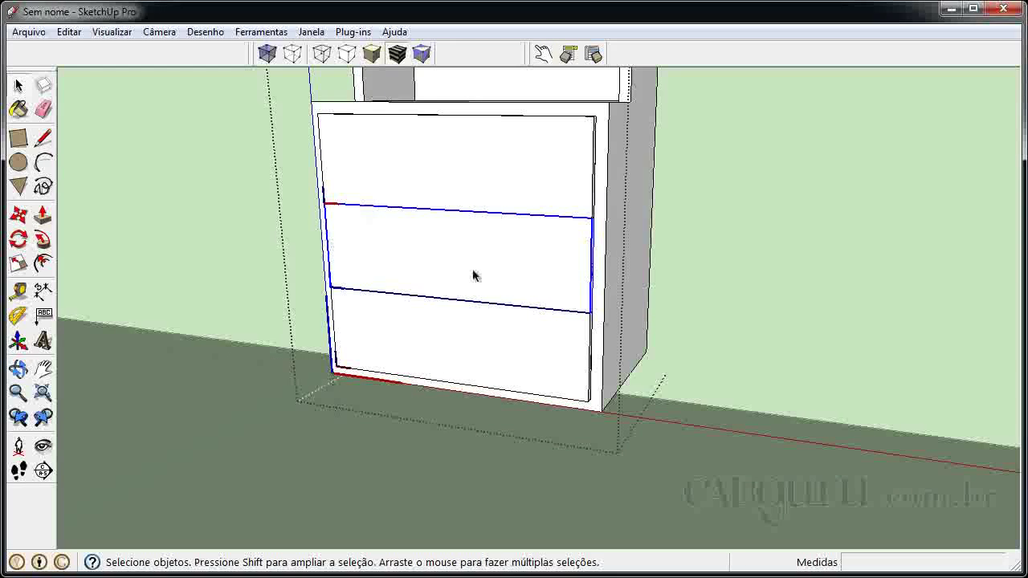
Step: Select the top and middle drawers individually, and open and close the middle one with the Interact tool
click(560, 162)
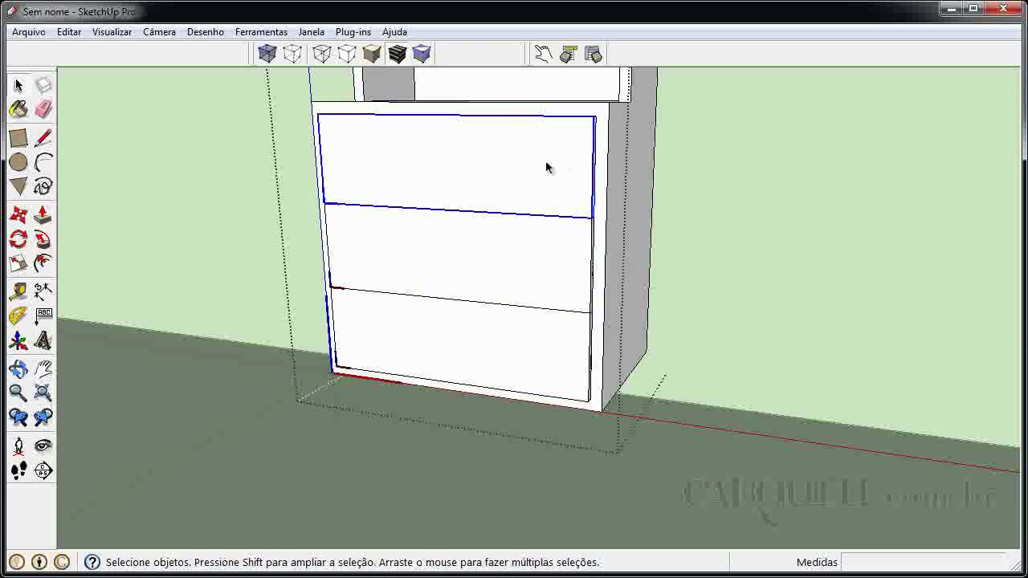
click(502, 258)
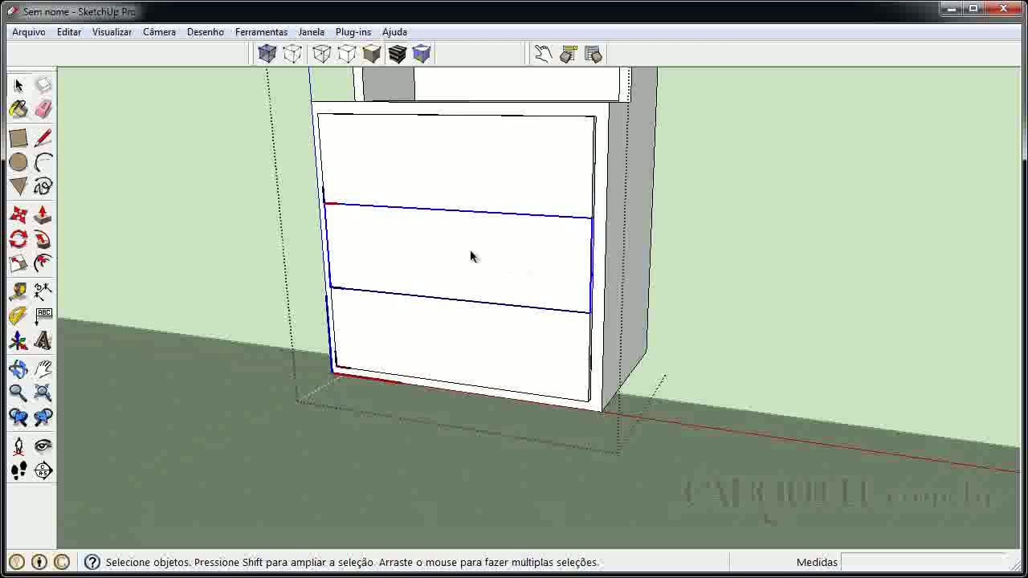
click(543, 53)
click(541, 278)
click(496, 310)
Step: Bring the whole cabinet into view and test the middle drawer's opening and closing with the Interact tool
scroll(496, 310, down, 3)
middle_drag(496, 311, 499, 277)
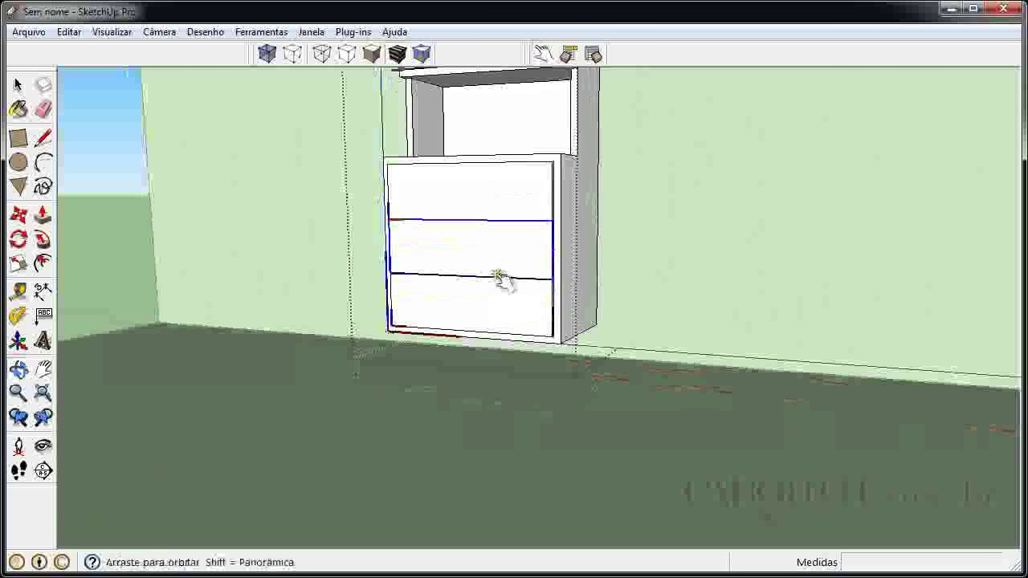
shift+middle_drag(519, 243, 532, 369)
scroll(531, 374, down, 1)
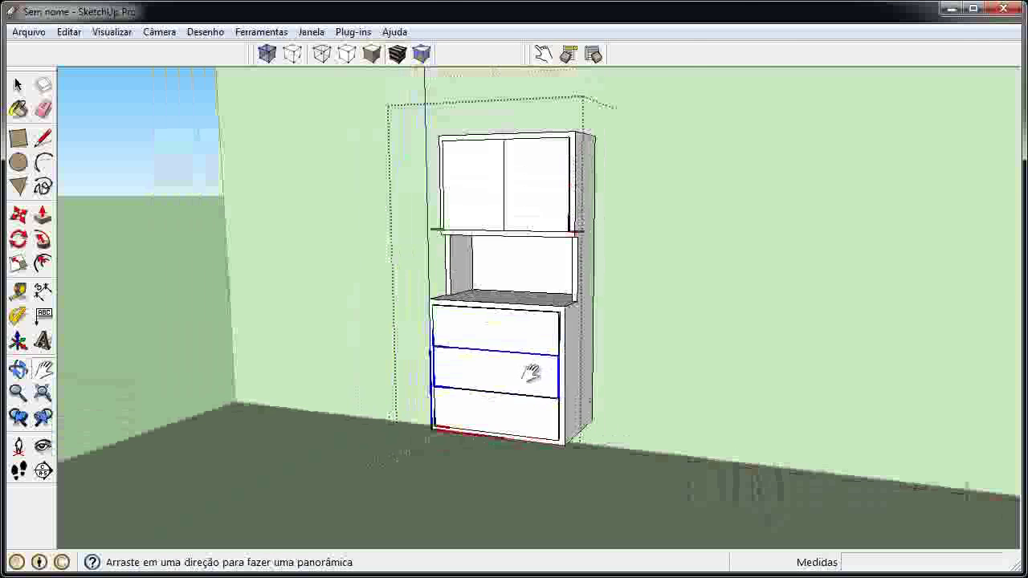
drag(507, 335, 463, 338)
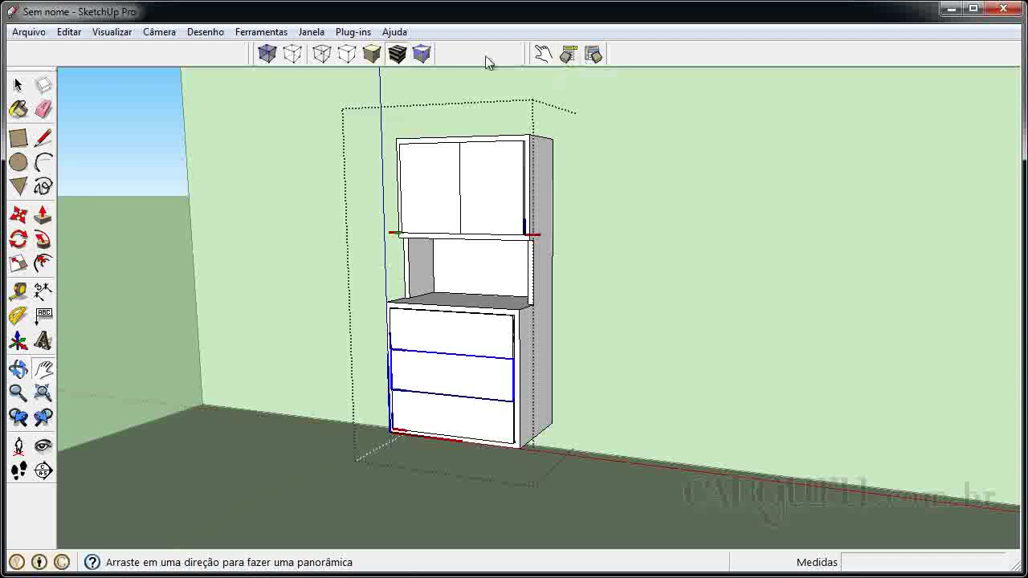
click(543, 53)
click(486, 384)
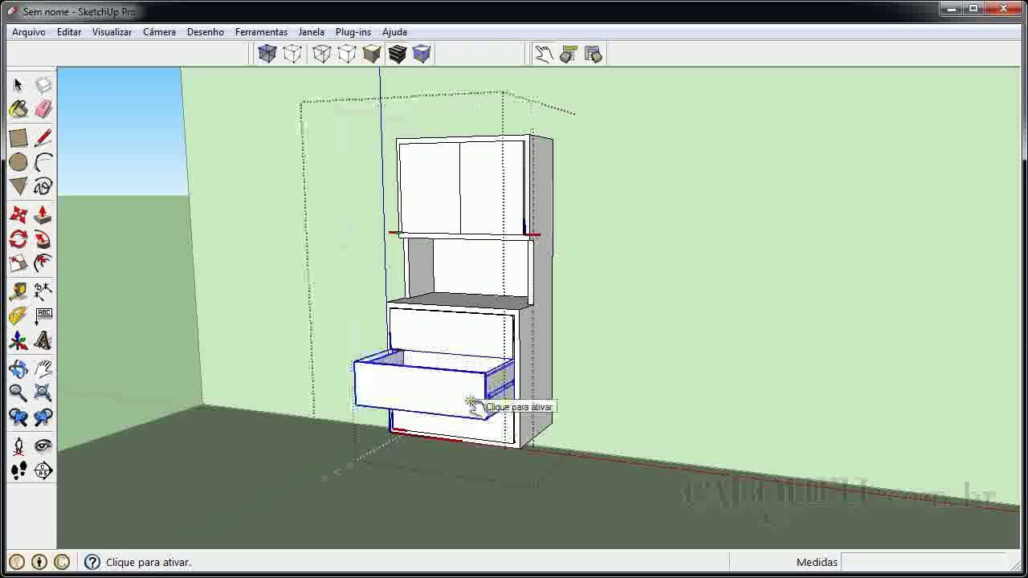
click(498, 397)
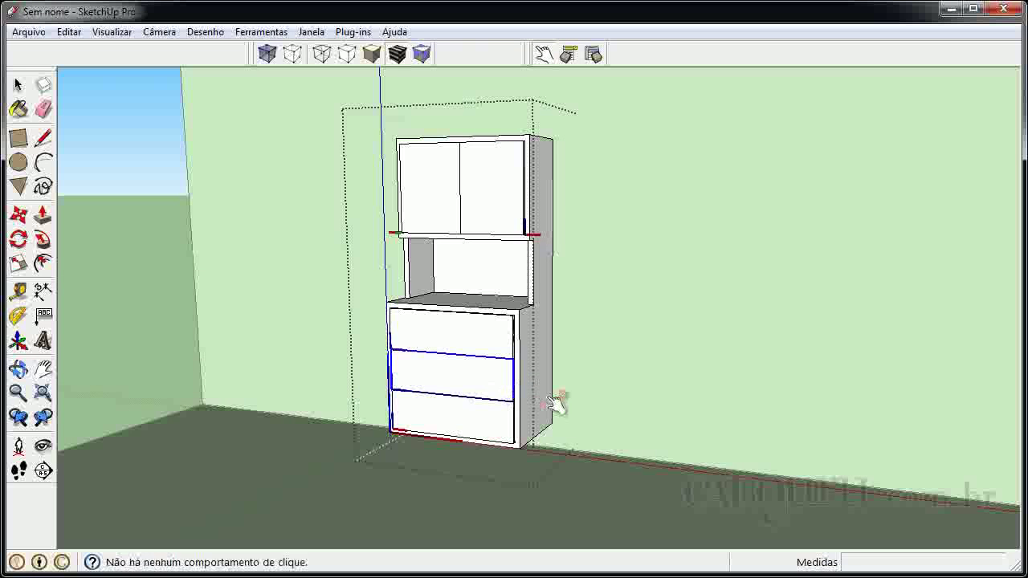